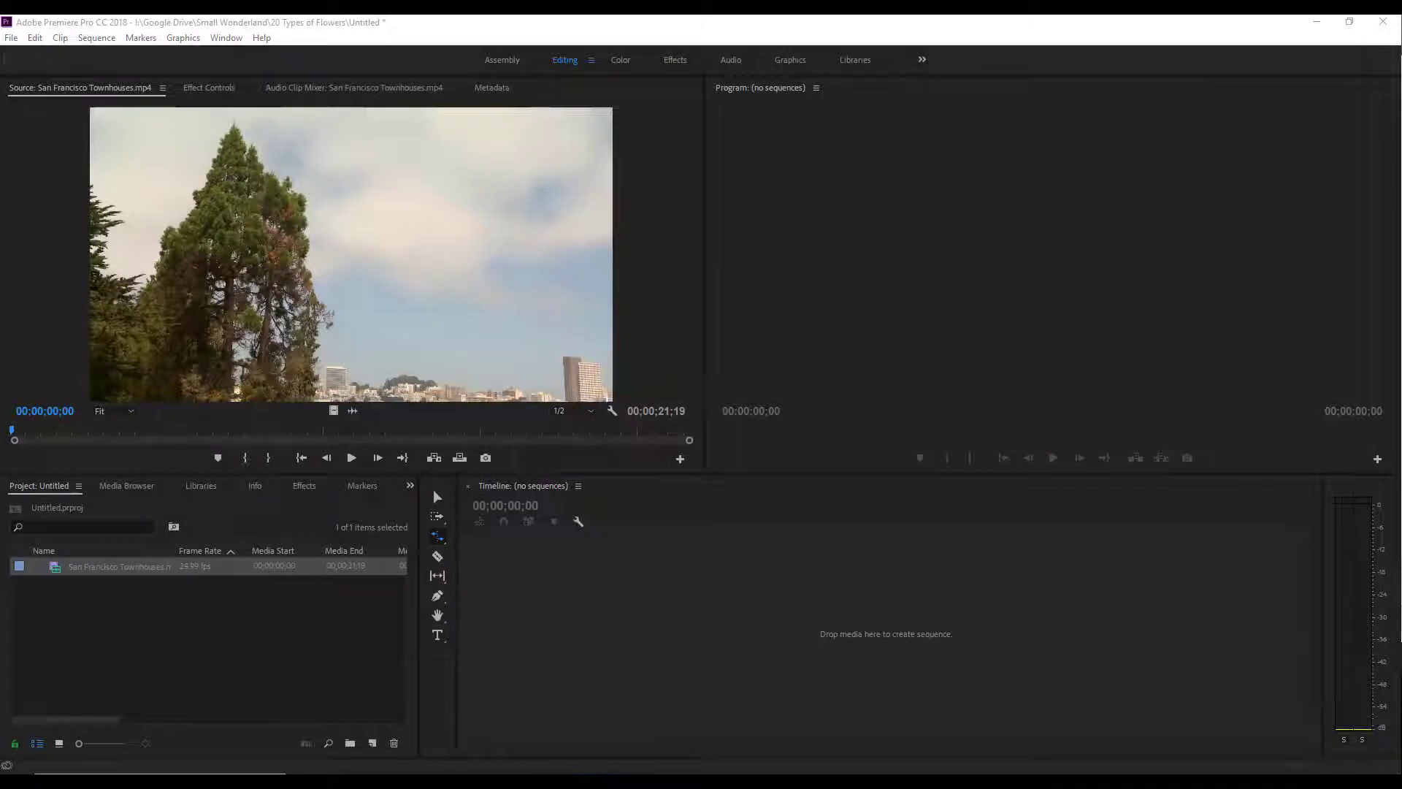
Step: Preview the San Francisco Townhouses clip in the Source Monitor and park it at 00;00;03;00
left_click(864, 43)
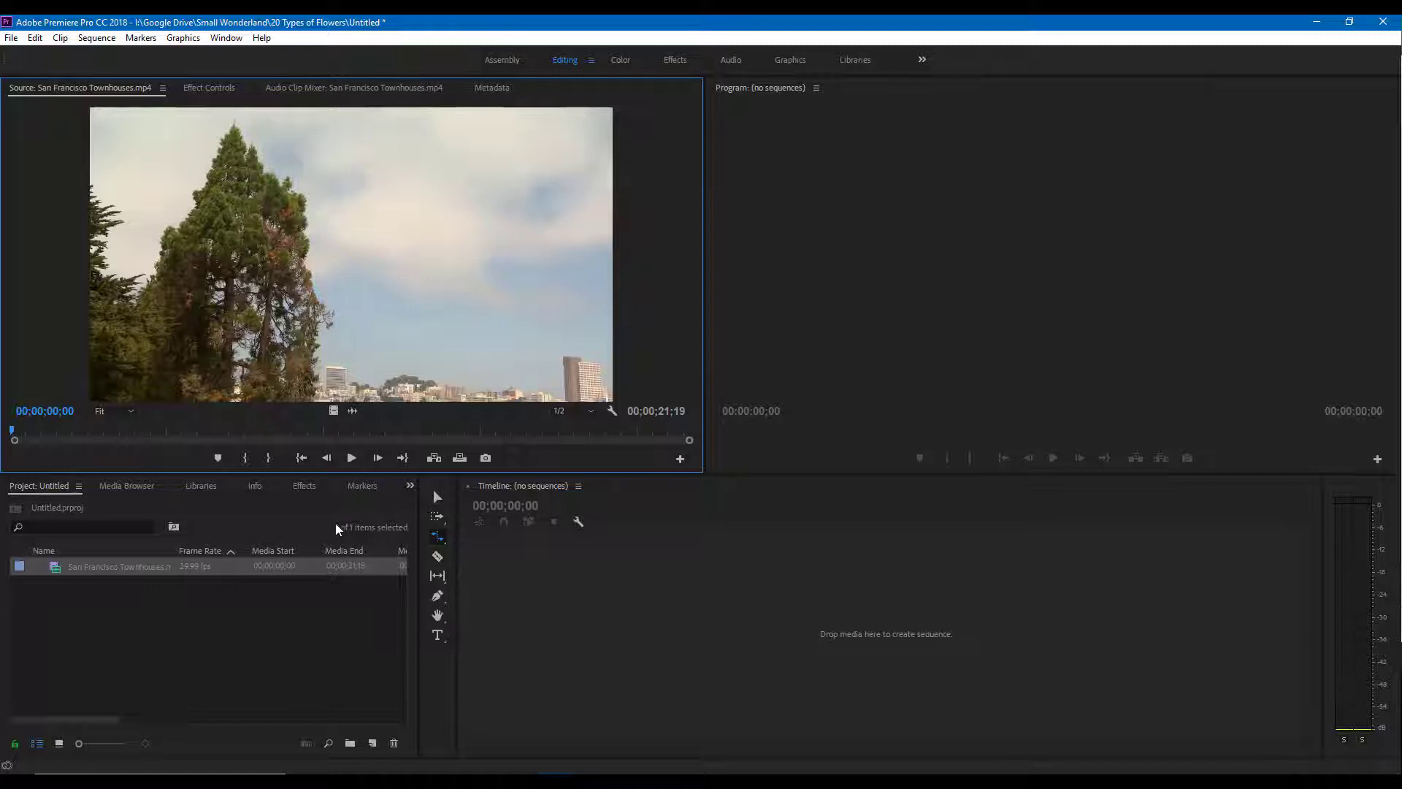
left_click(352, 458)
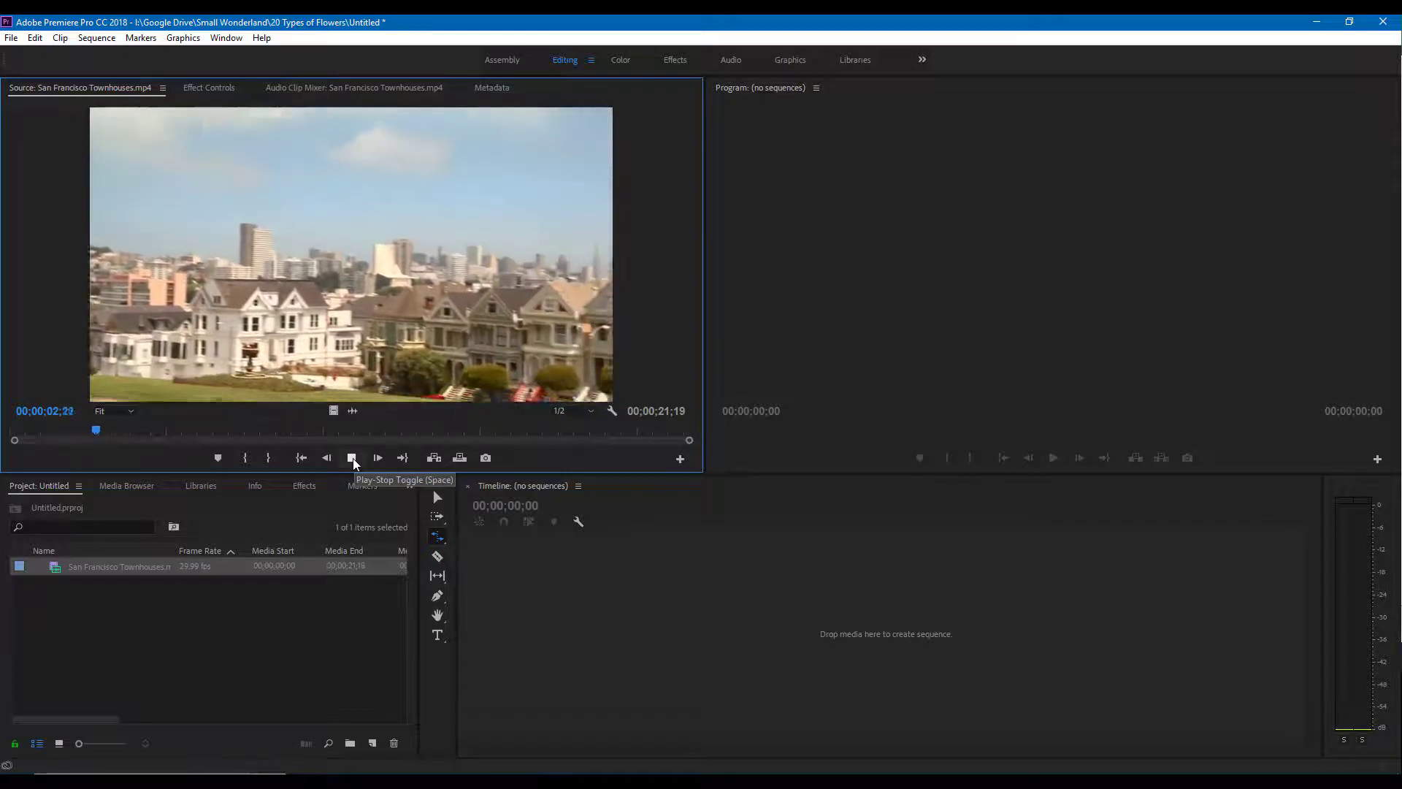
left_click(352, 458)
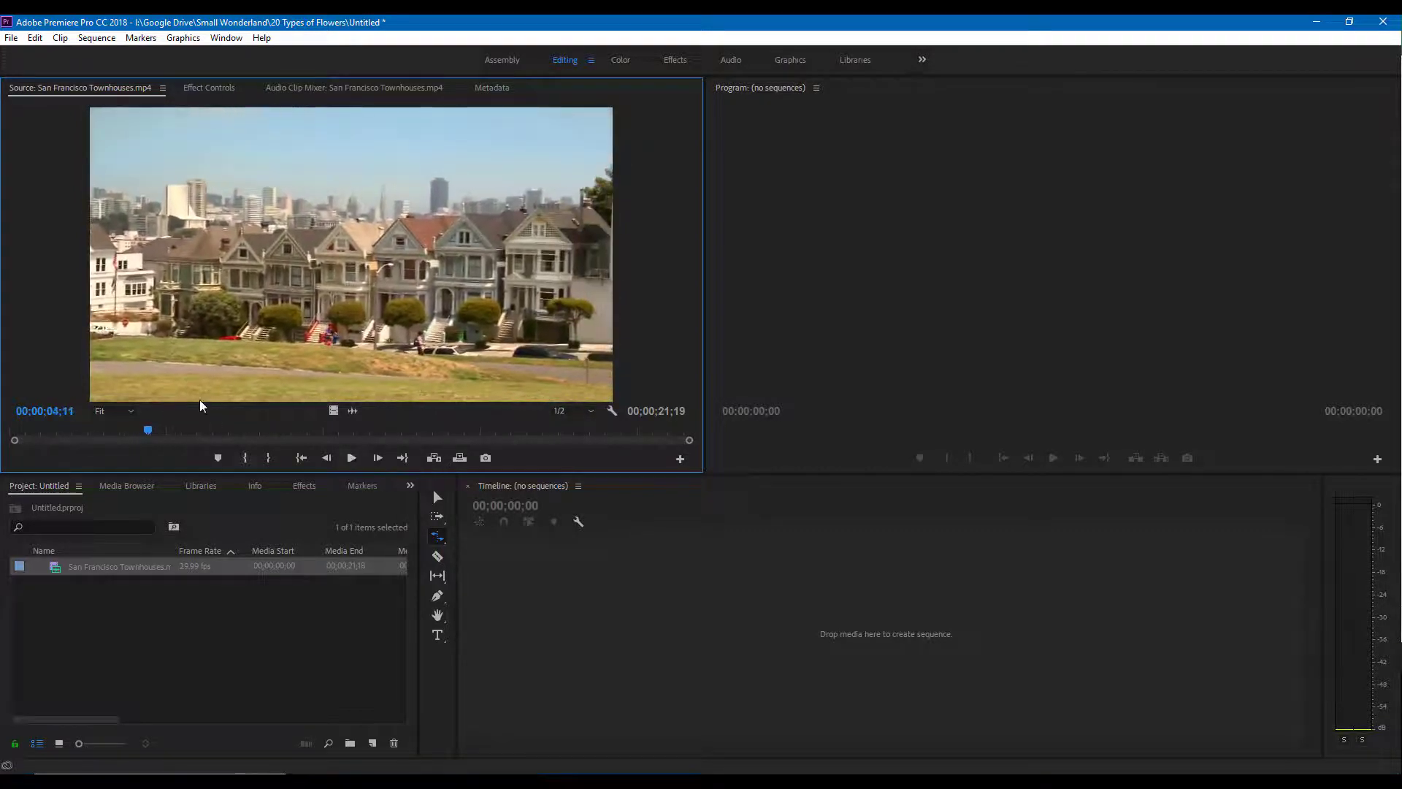
left_click_drag(141, 432, 60, 436)
left_click(102, 440)
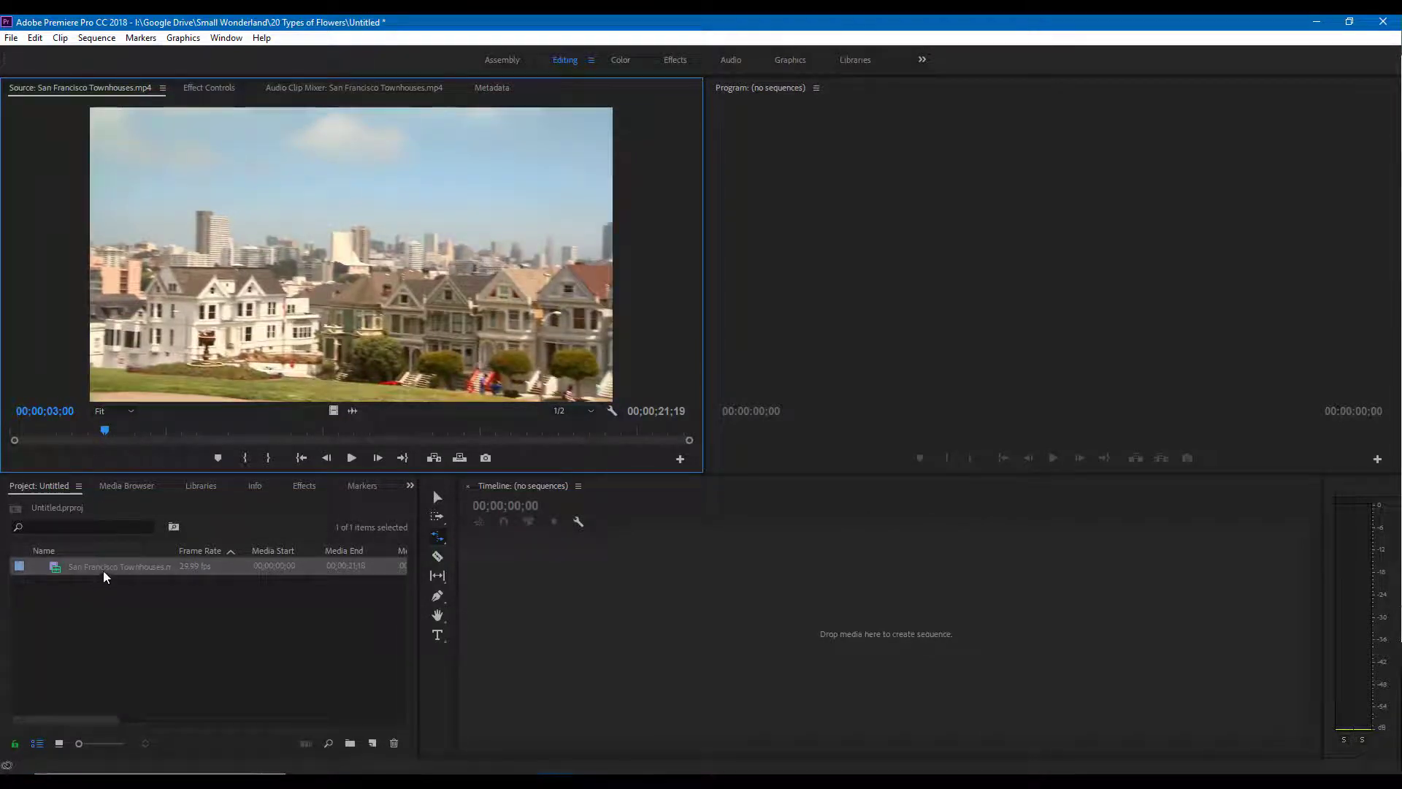
Step: Create a San Francisco Townhouses sequence from the clip, then delete the full clip from it
left_click_drag(103, 571, 375, 744)
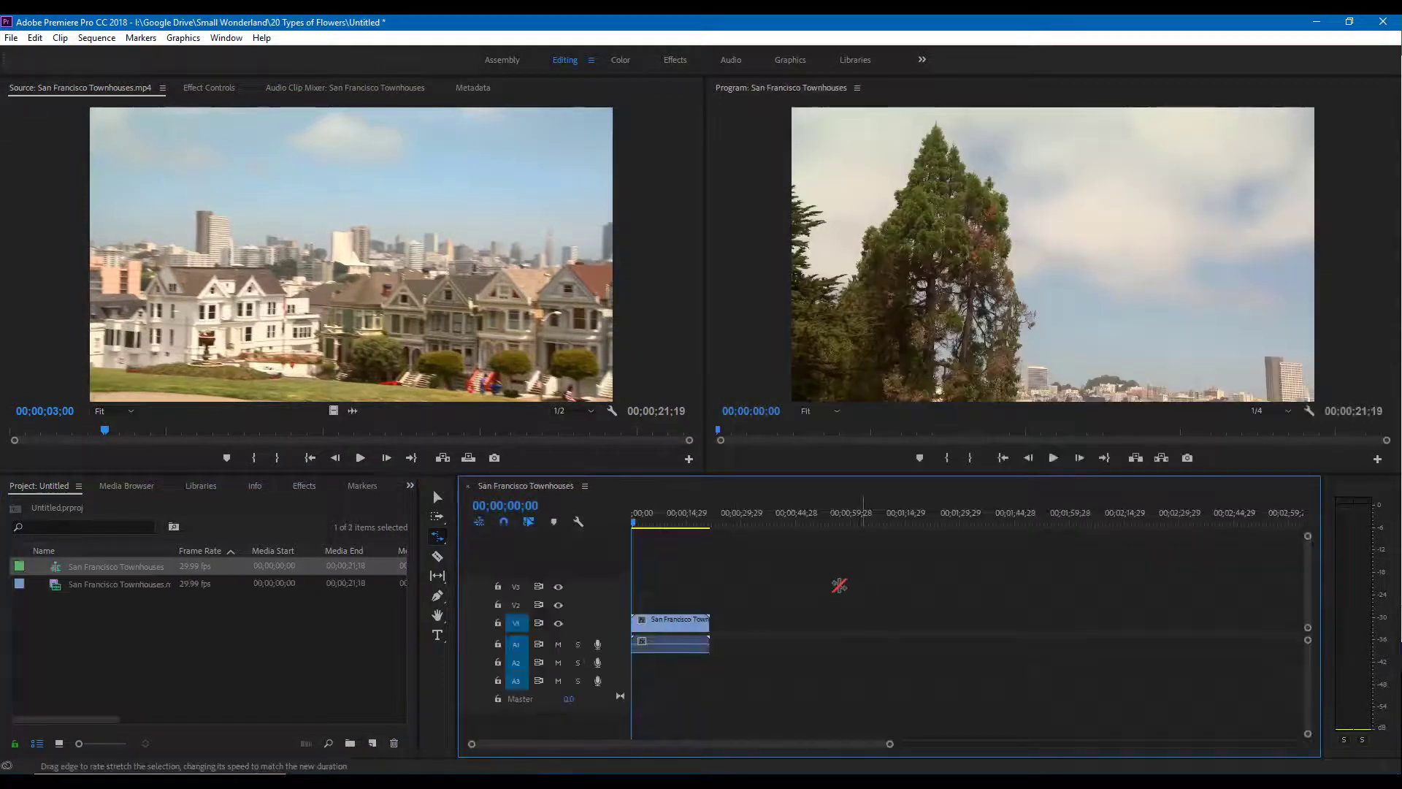
left_click(643, 524)
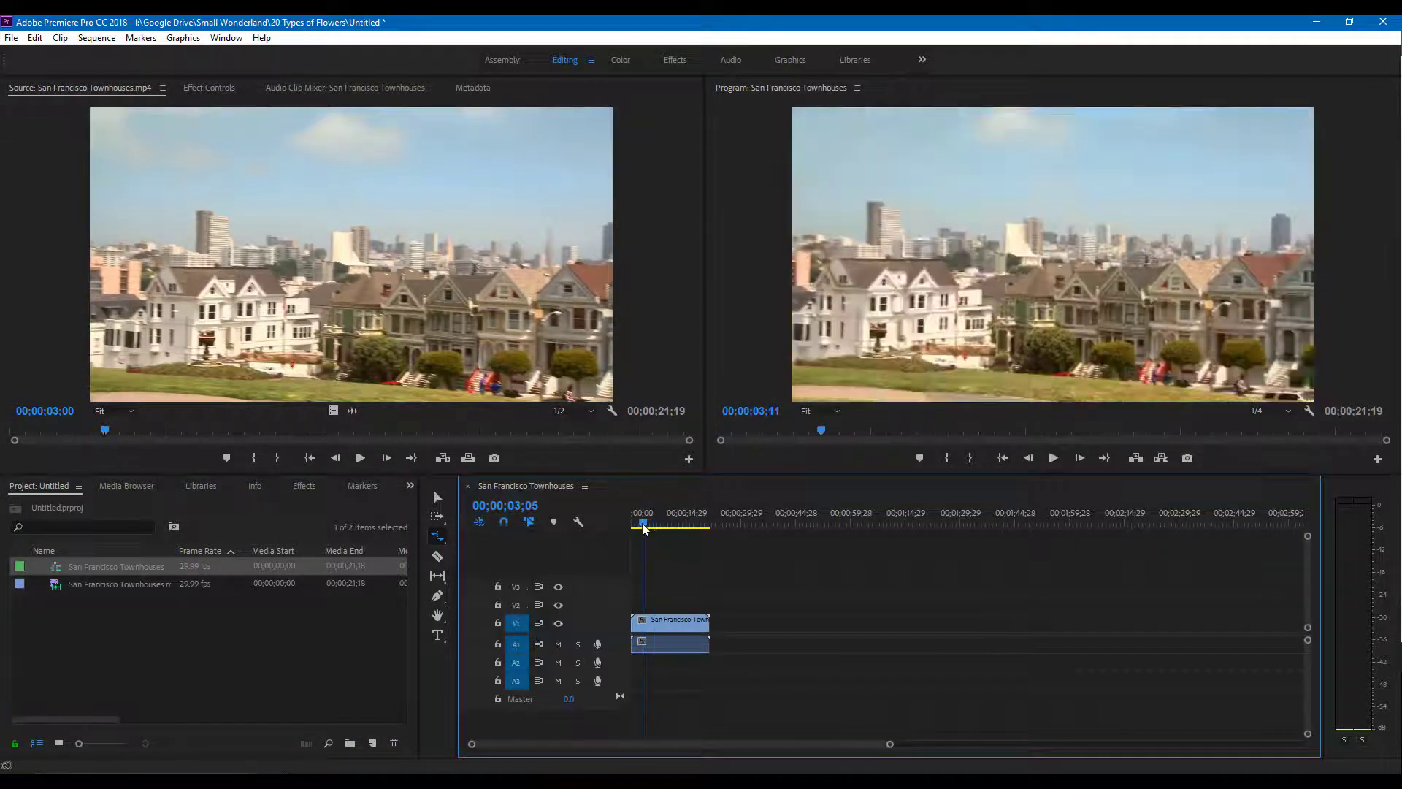
left_click_drag(648, 528, 639, 532)
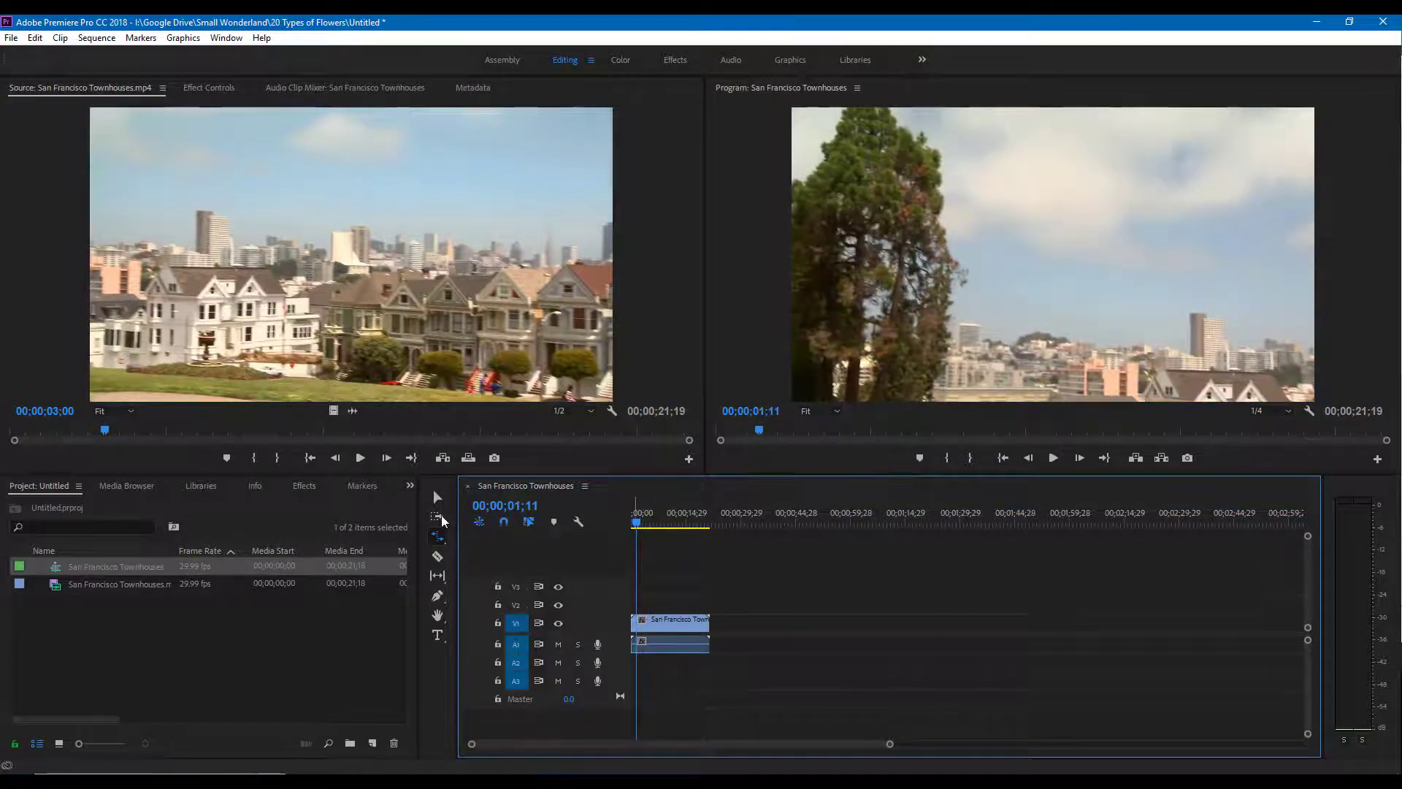
left_click(292, 511)
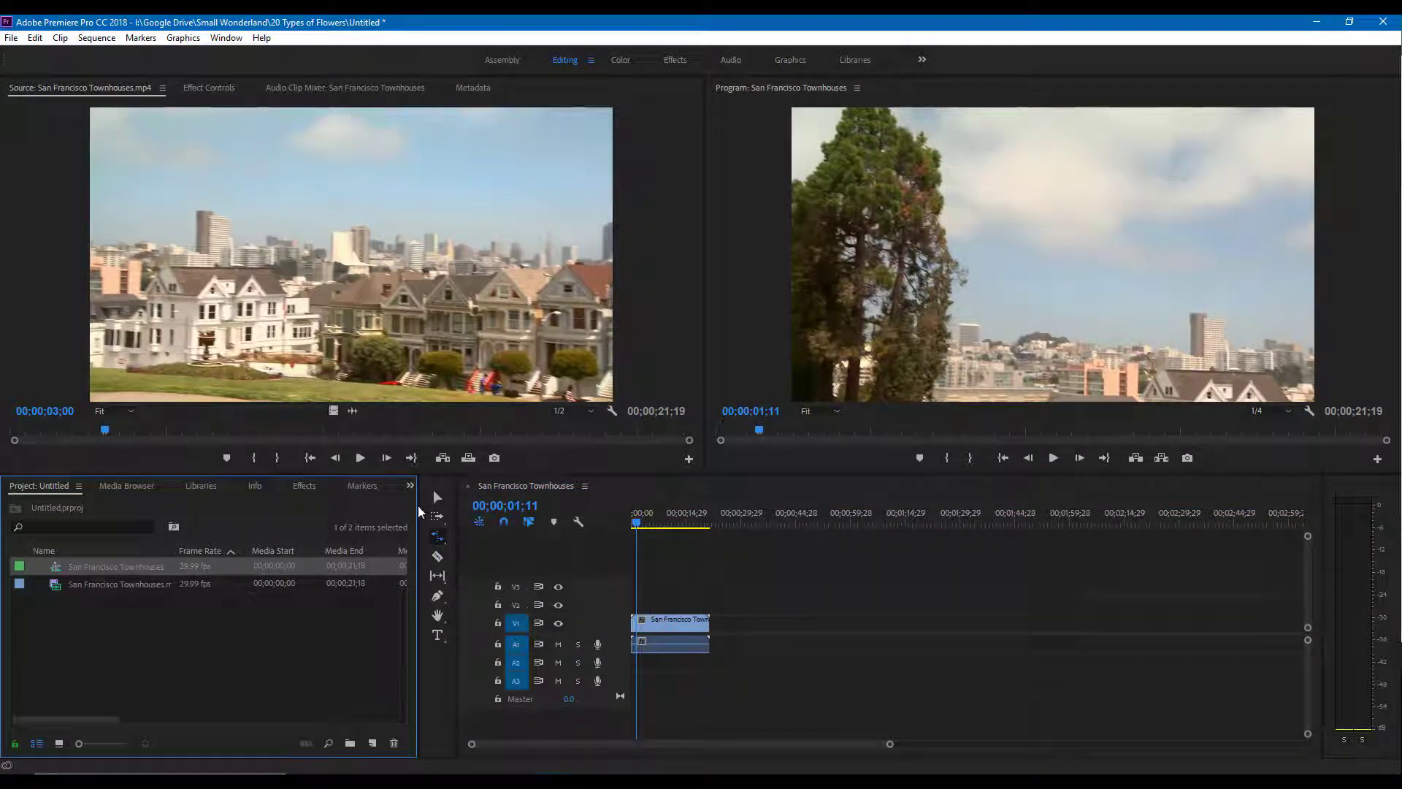
key("v")
left_click(682, 625)
key("Delete")
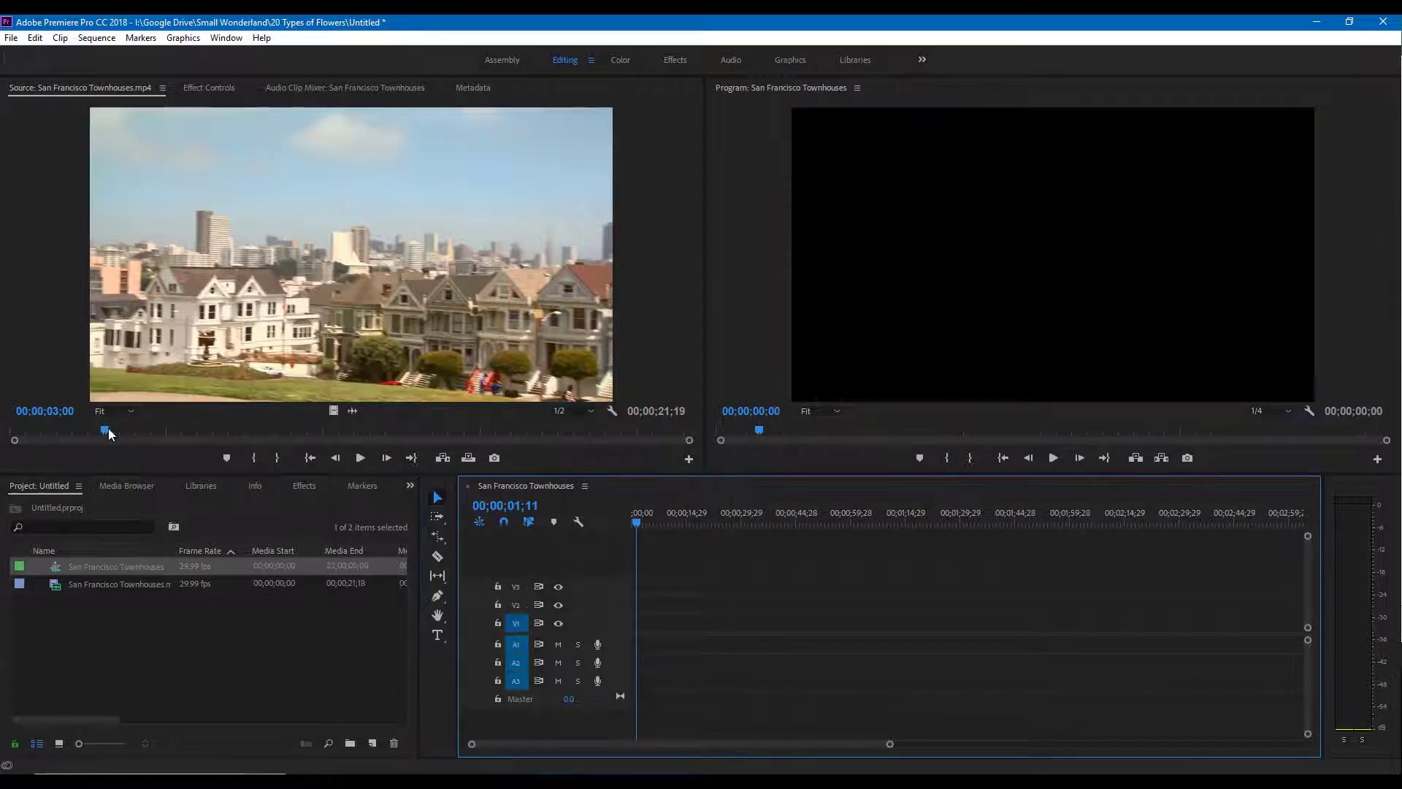
Step: Mark In at 00;00;01;12 and Out at 00;00;02;23, and place that excerpt at the start of V1
mouse_move(108, 433)
left_mouse_down()
mouse_move(33, 437)
mouse_move(99, 434)
left_mouse_up()
key("i")
key("o")
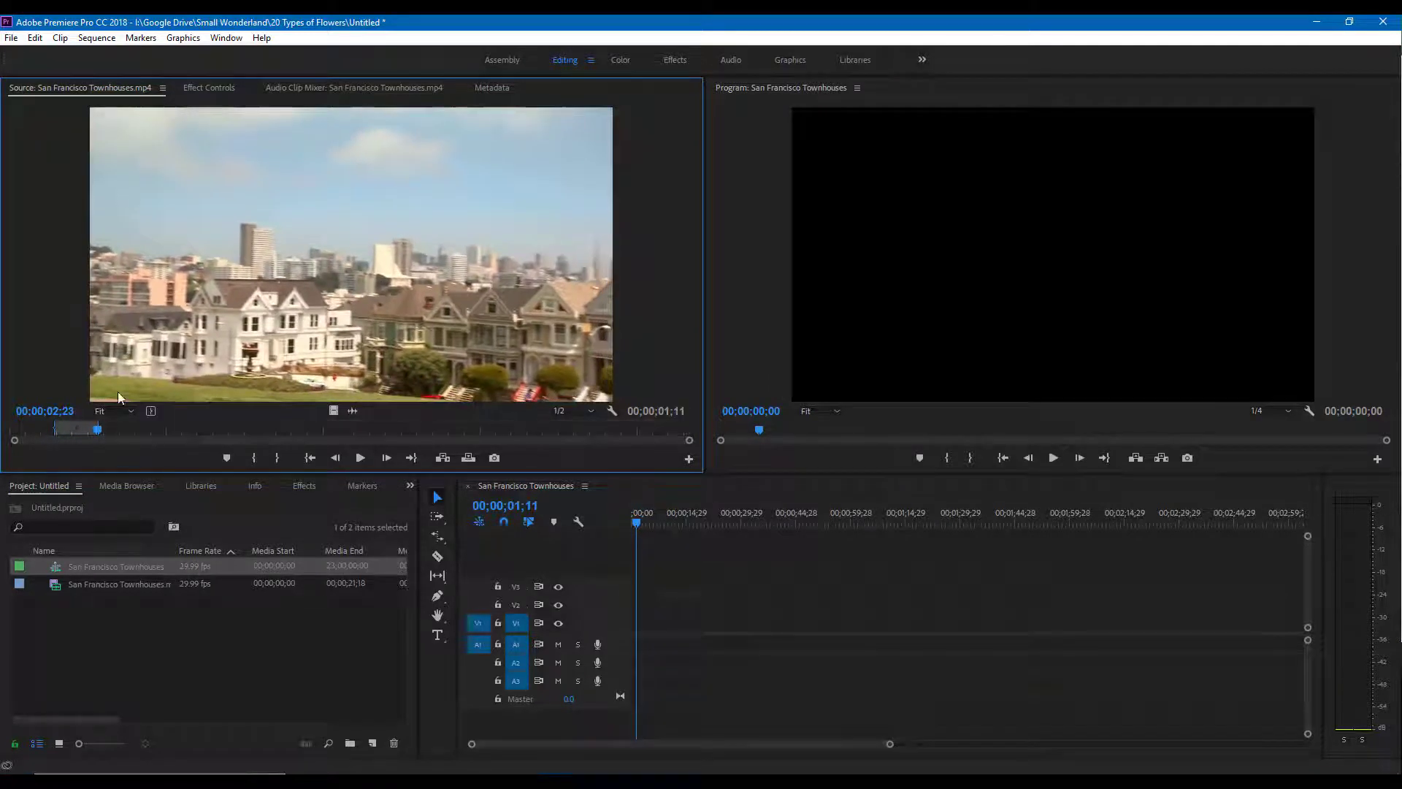
left_click_drag(196, 318, 634, 626)
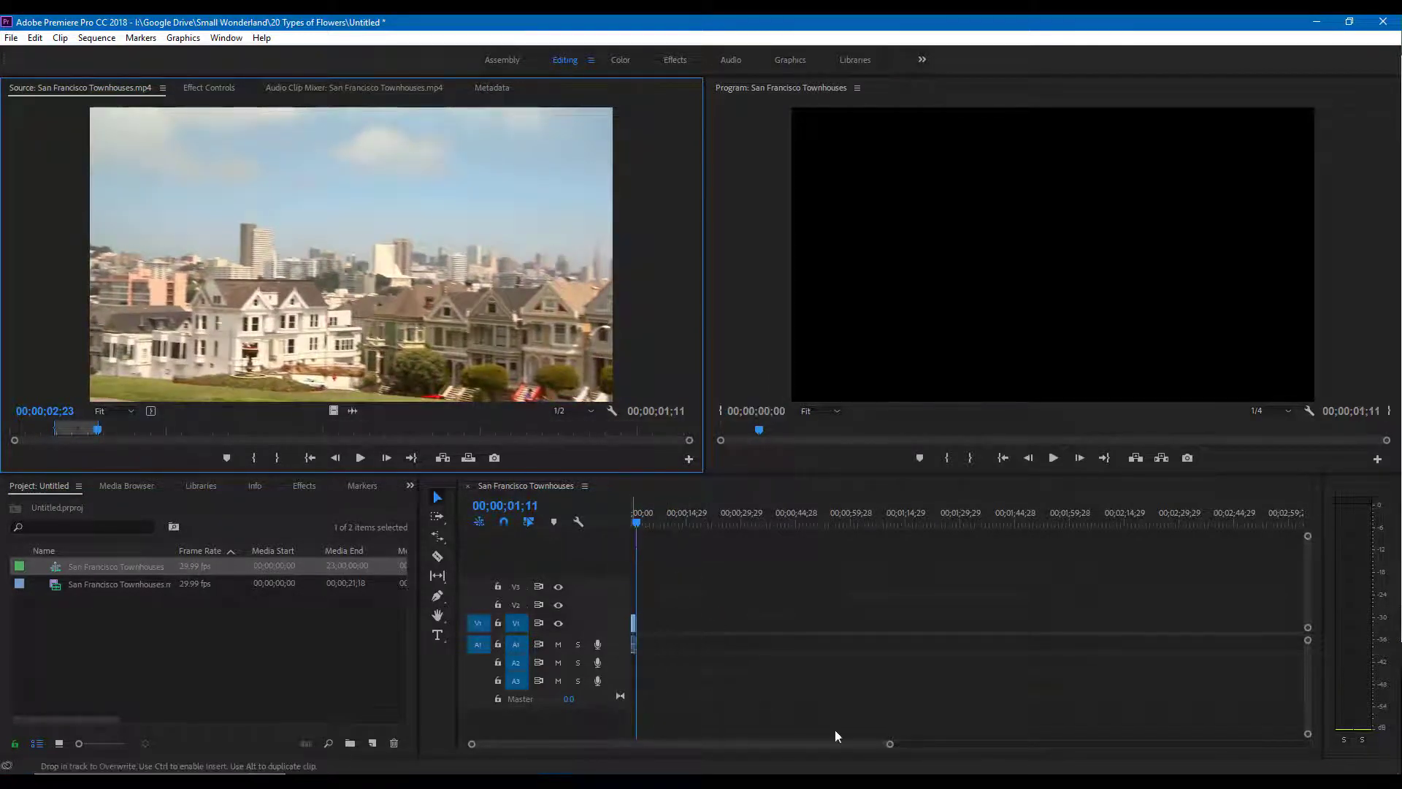
left_click_drag(887, 747, 733, 743)
key("Home")
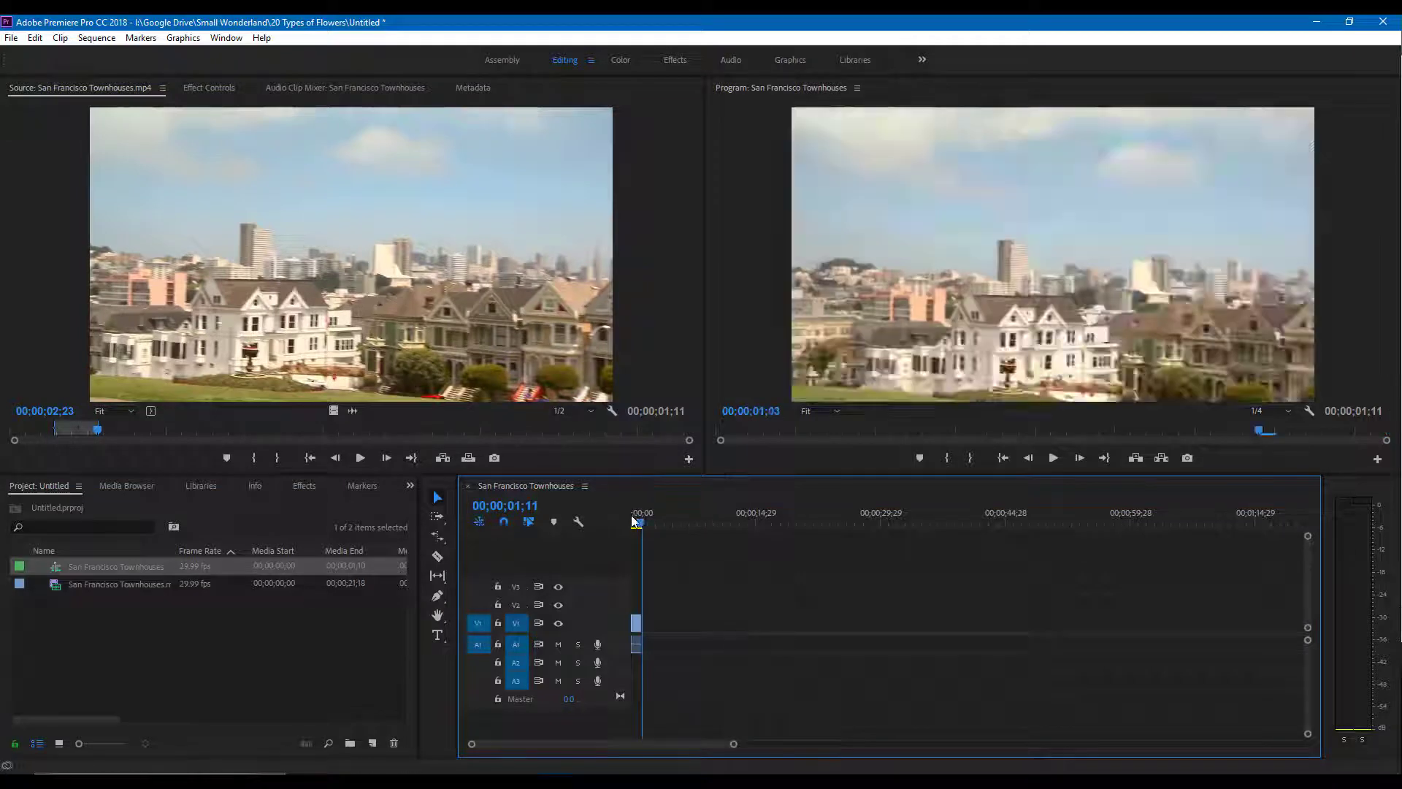
Step: Rate-stretch the V1 excerpt to a 00;00;13;06 duration, slowing it to 10.58% speed
key("r")
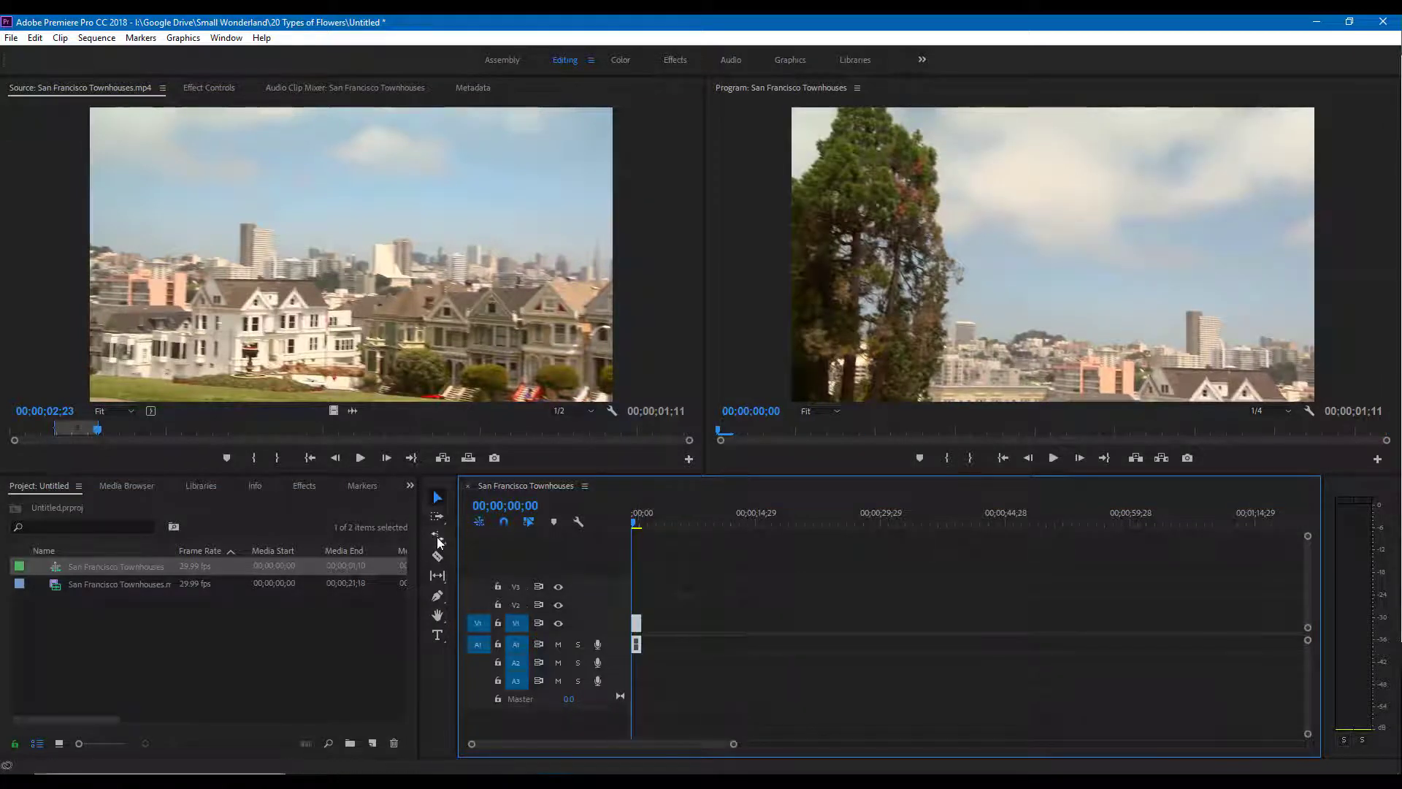
left_click_drag(638, 625, 657, 625)
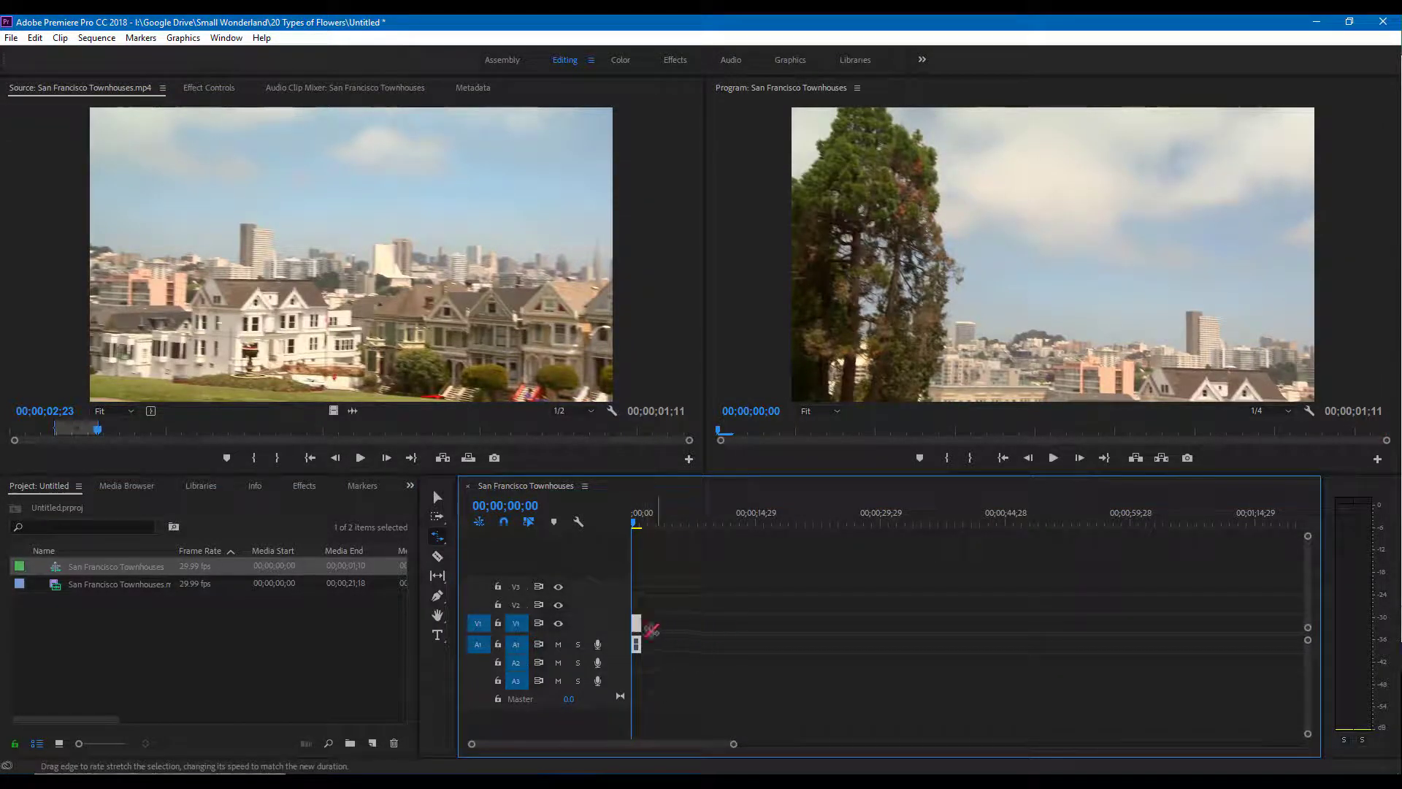
left_click_drag(920, 637, 637, 623)
left_click(437, 497)
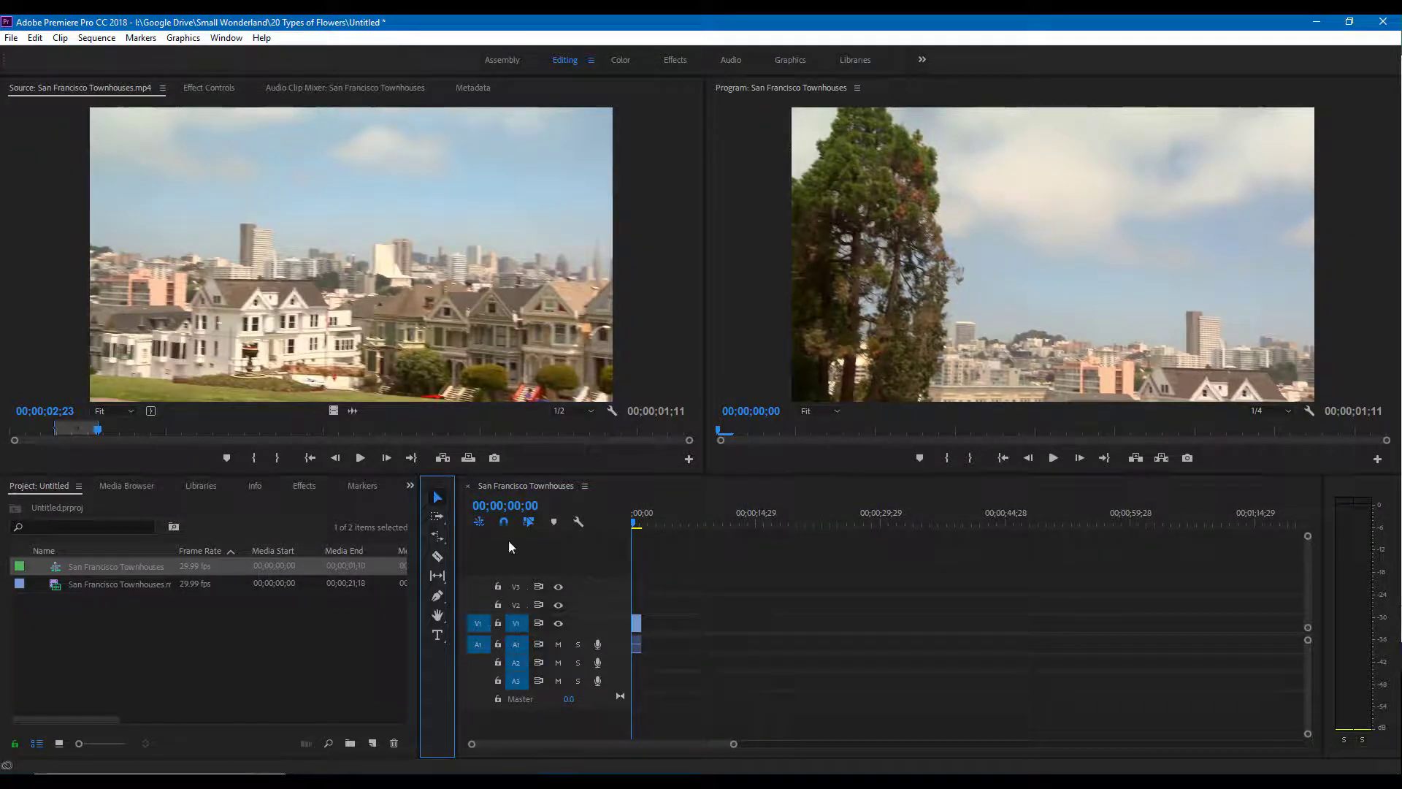
left_click(634, 629)
left_click(438, 537)
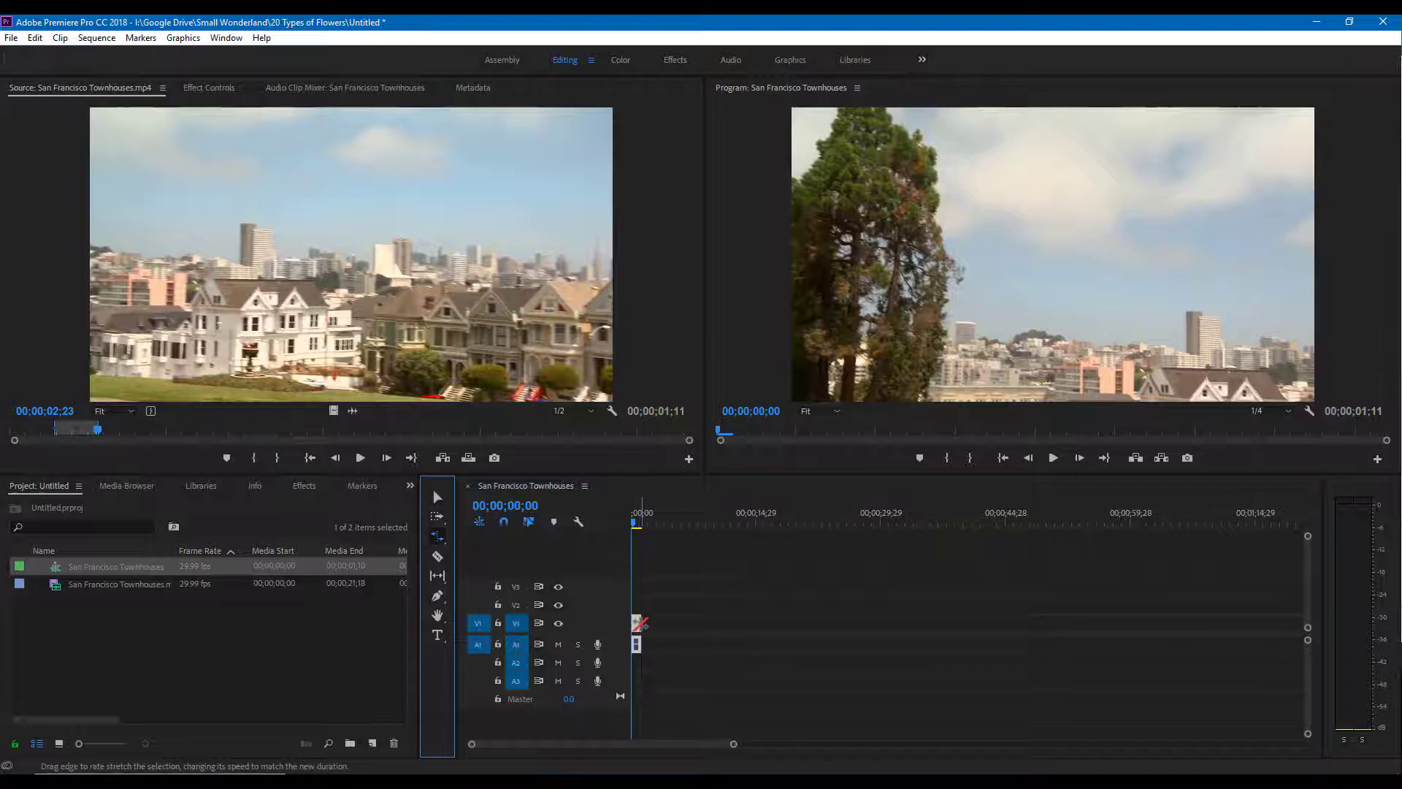
left_click_drag(639, 622, 641, 625)
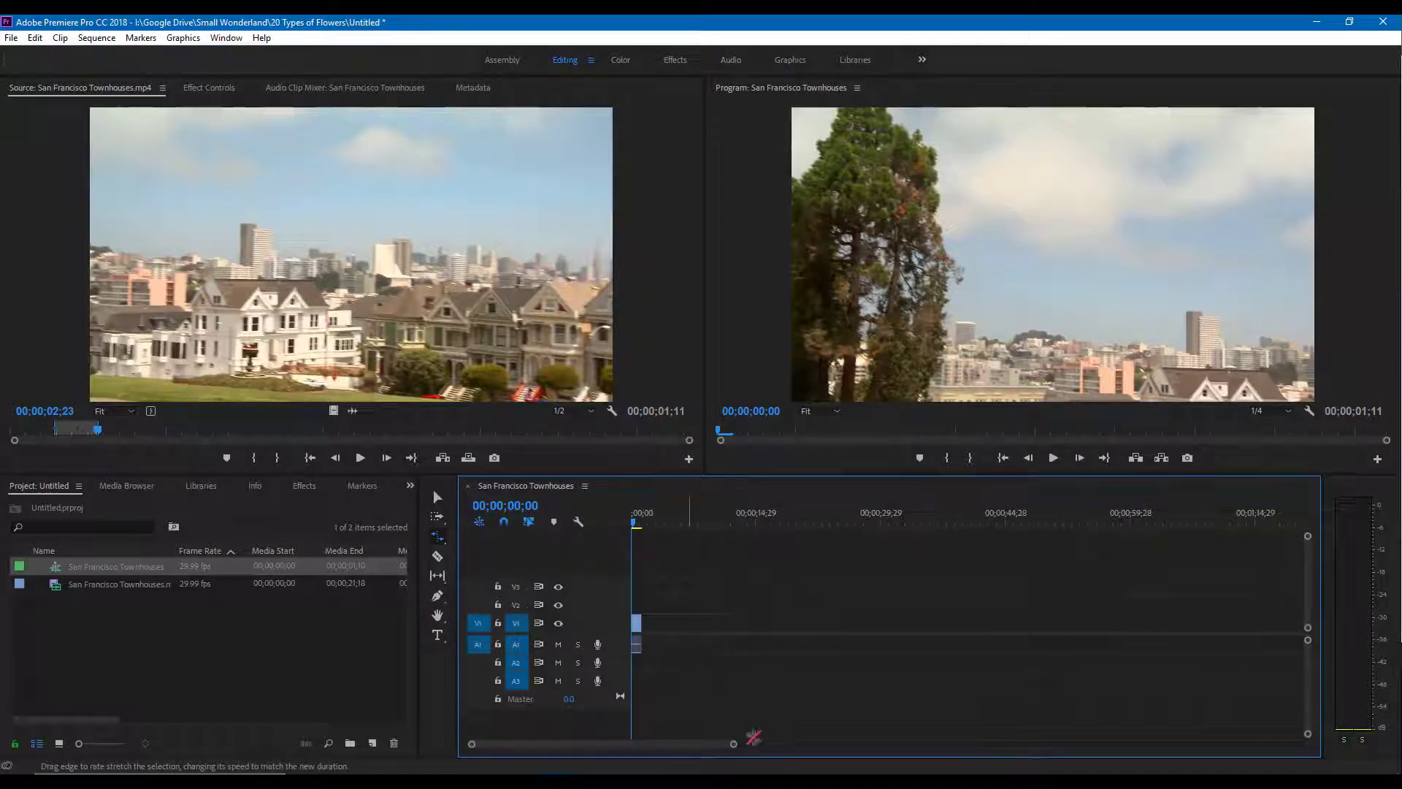
left_click_drag(734, 744, 651, 746)
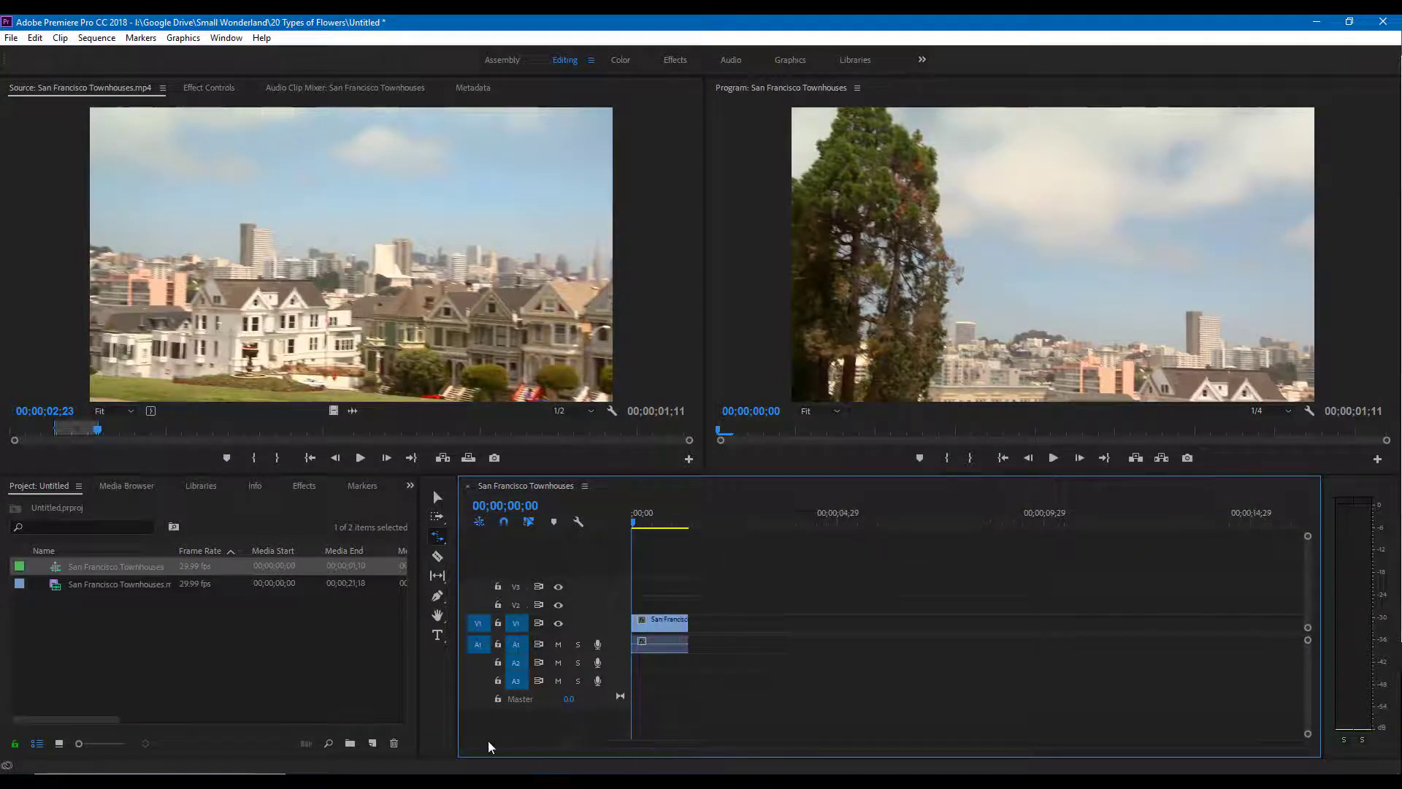
left_click_drag(688, 623, 1177, 643)
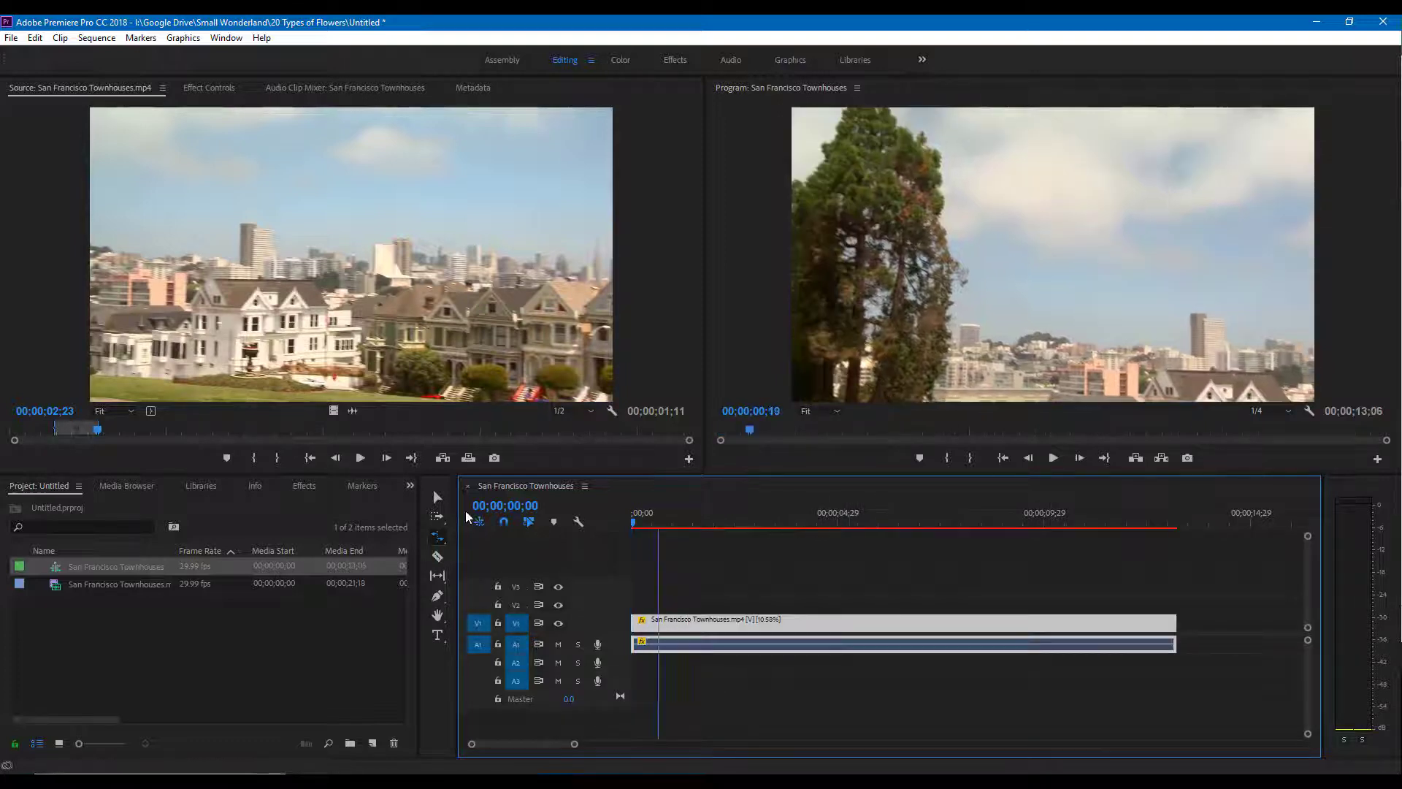
Step: Play the slowed sequence, then park the playhead at about 00;00;06;09
key("space")
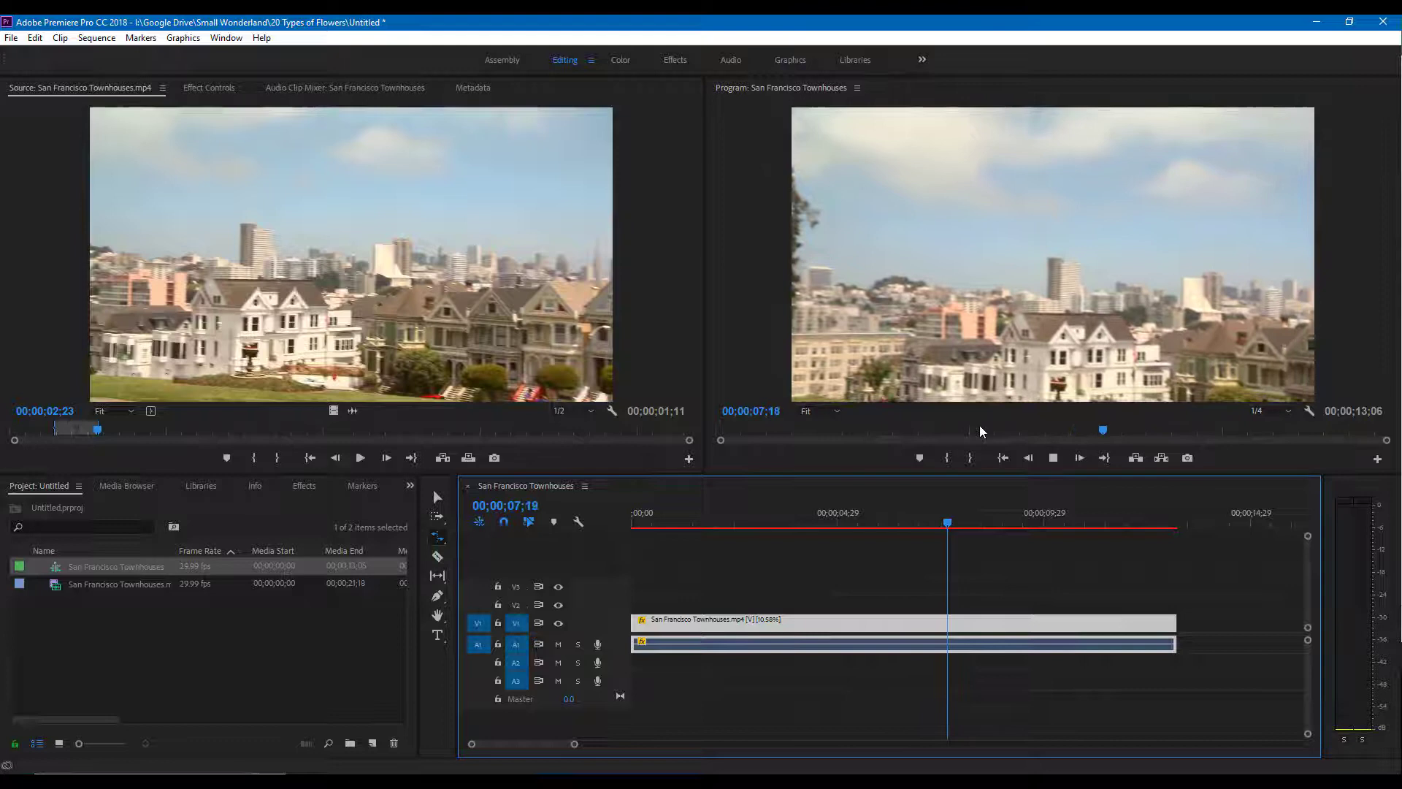
key("space")
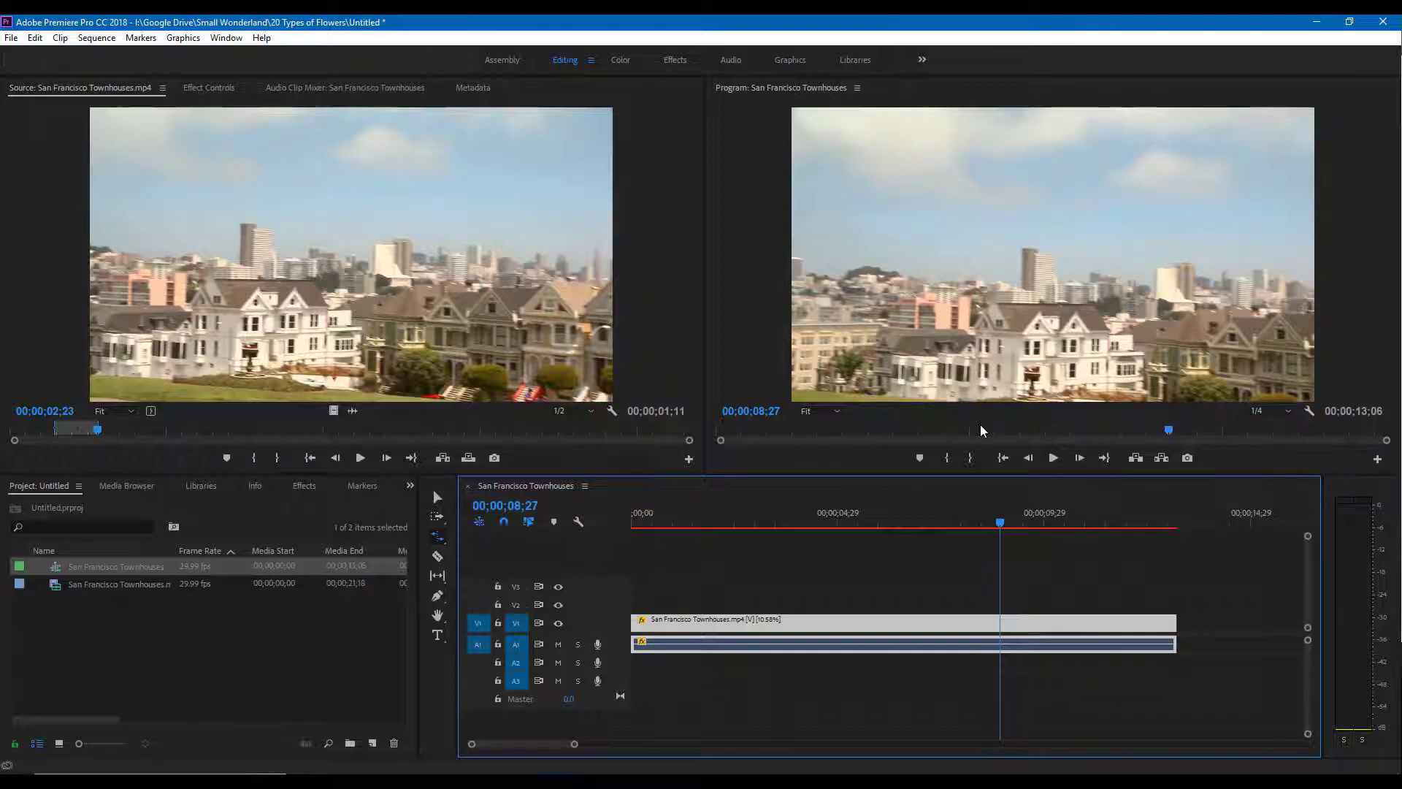
left_click(437, 496)
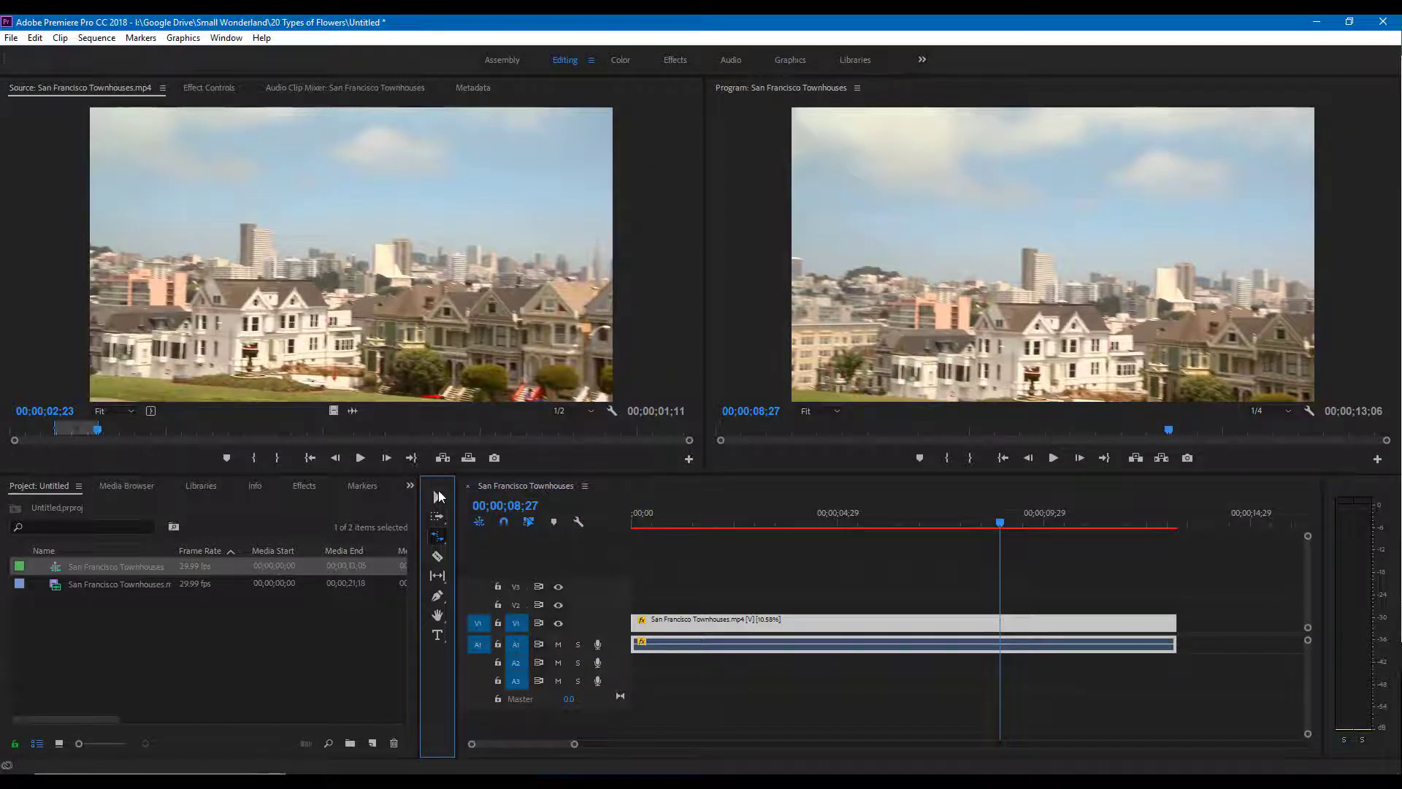
left_click(893, 513)
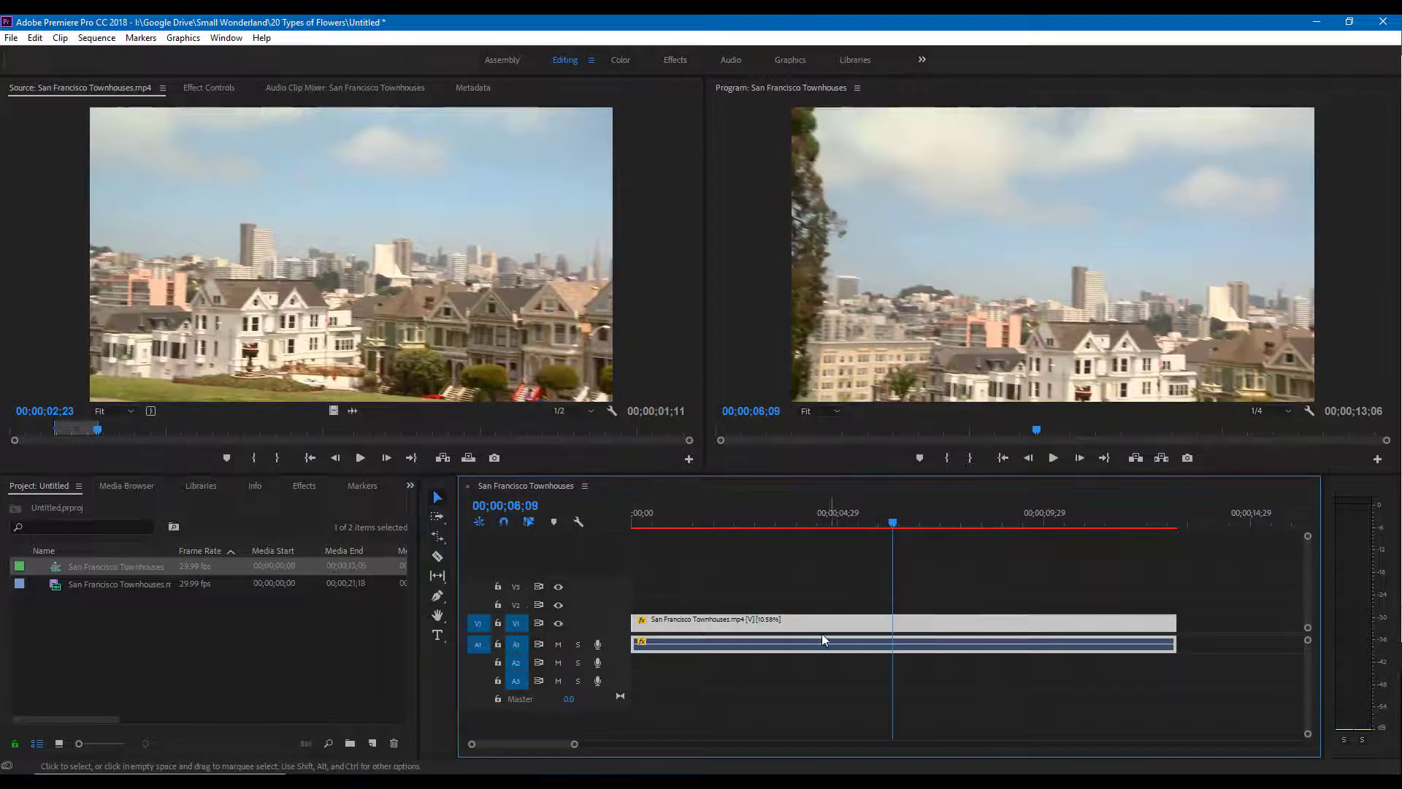
Step: Set the V1 clip's Time Interpolation to Optical Flow in Speed/Duration and render the preview
right_click(861, 629)
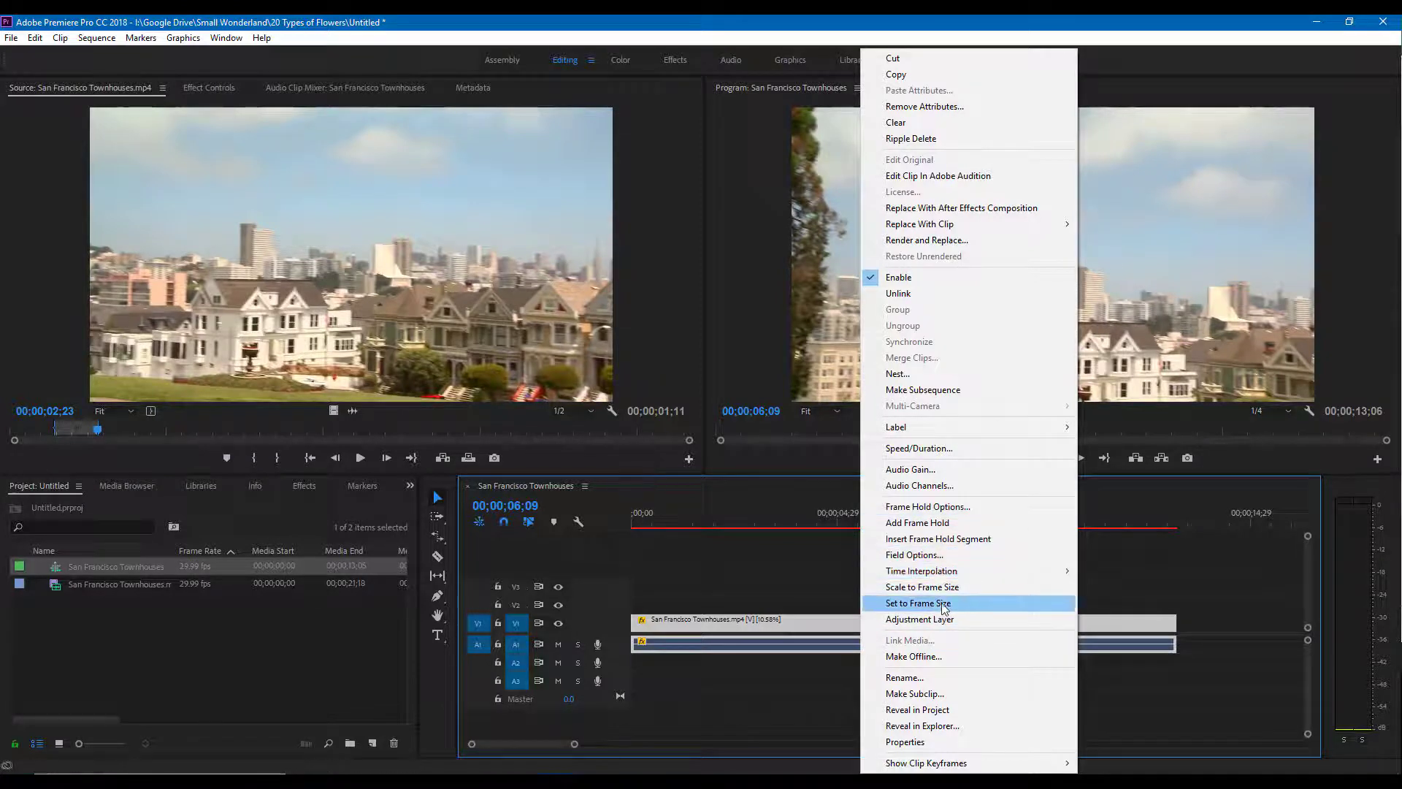
left_click(974, 445)
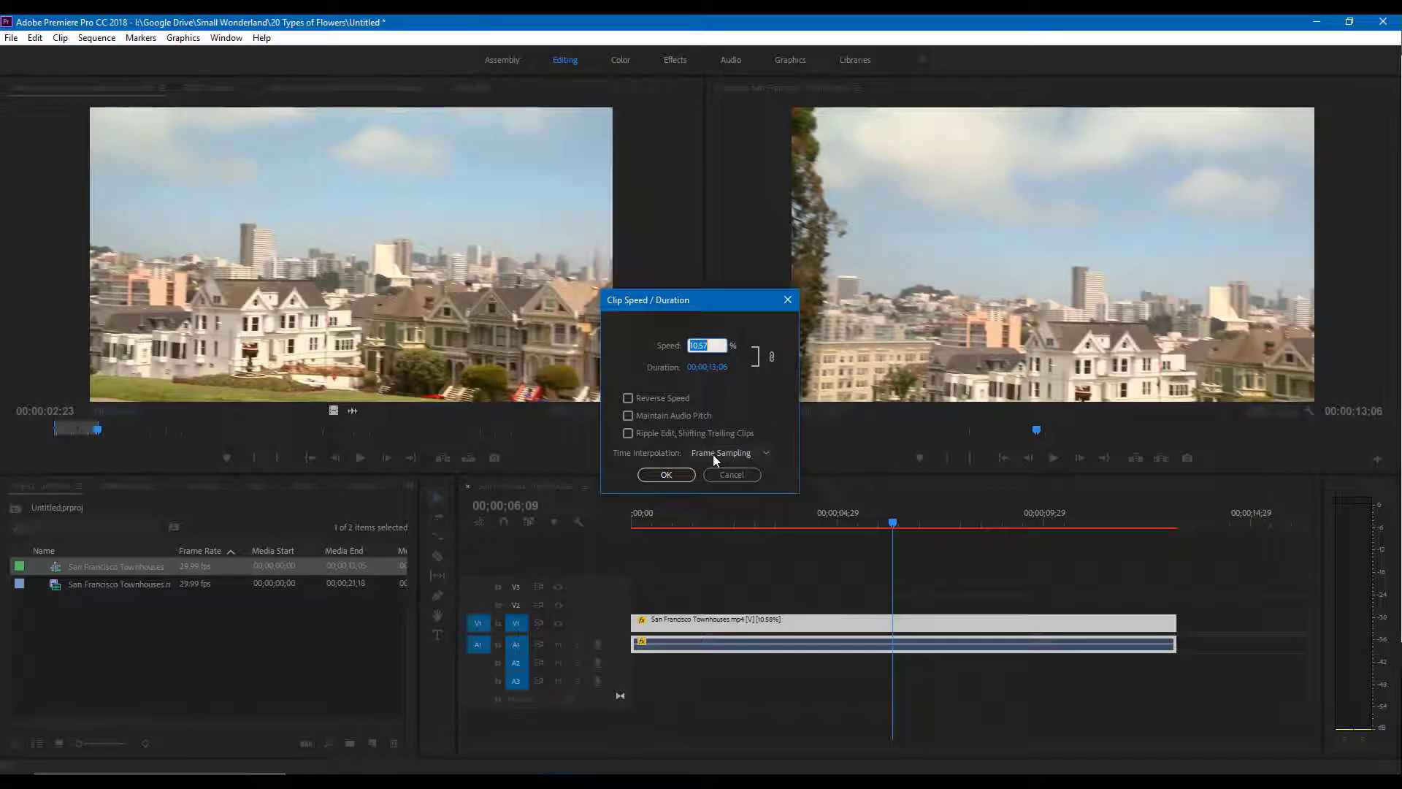
left_click(714, 457)
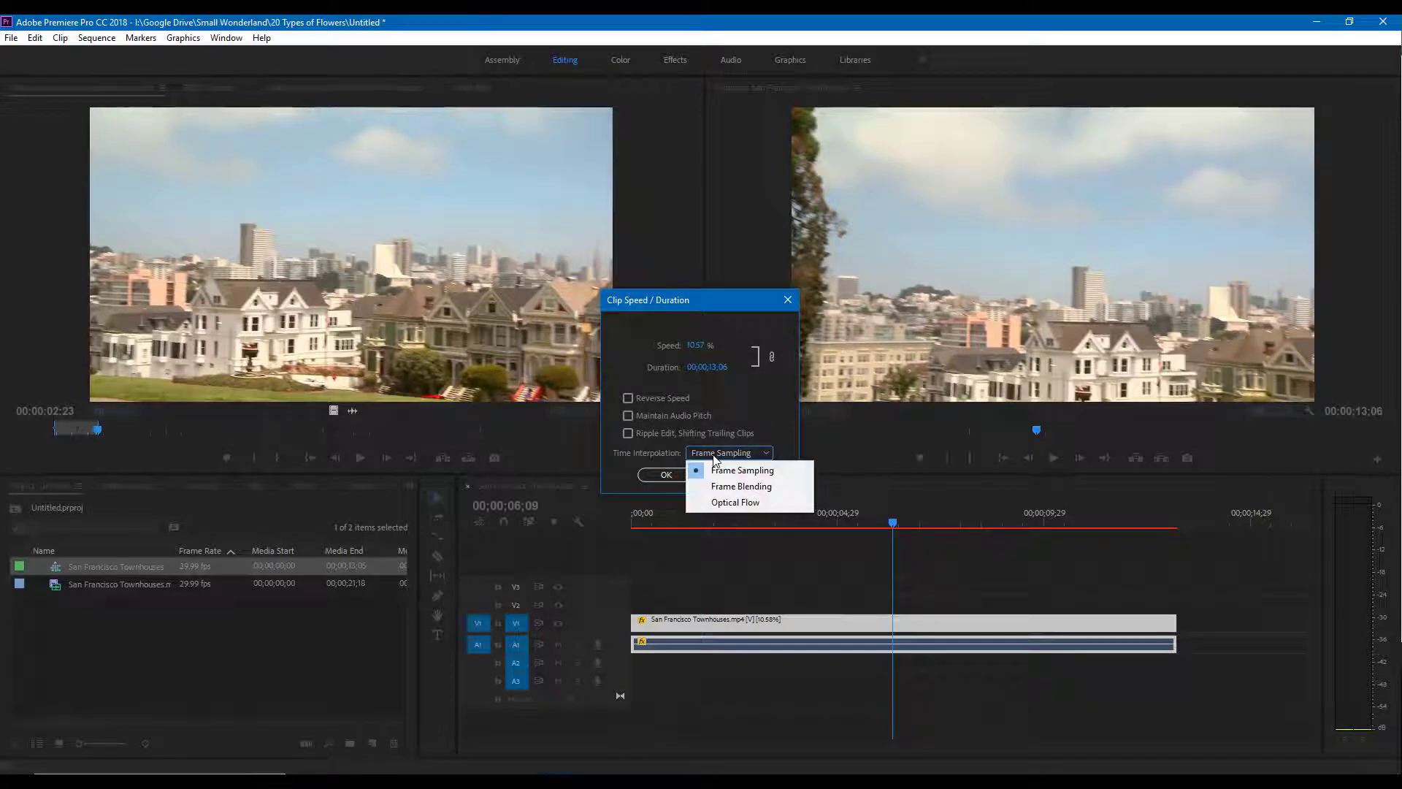
left_click(753, 503)
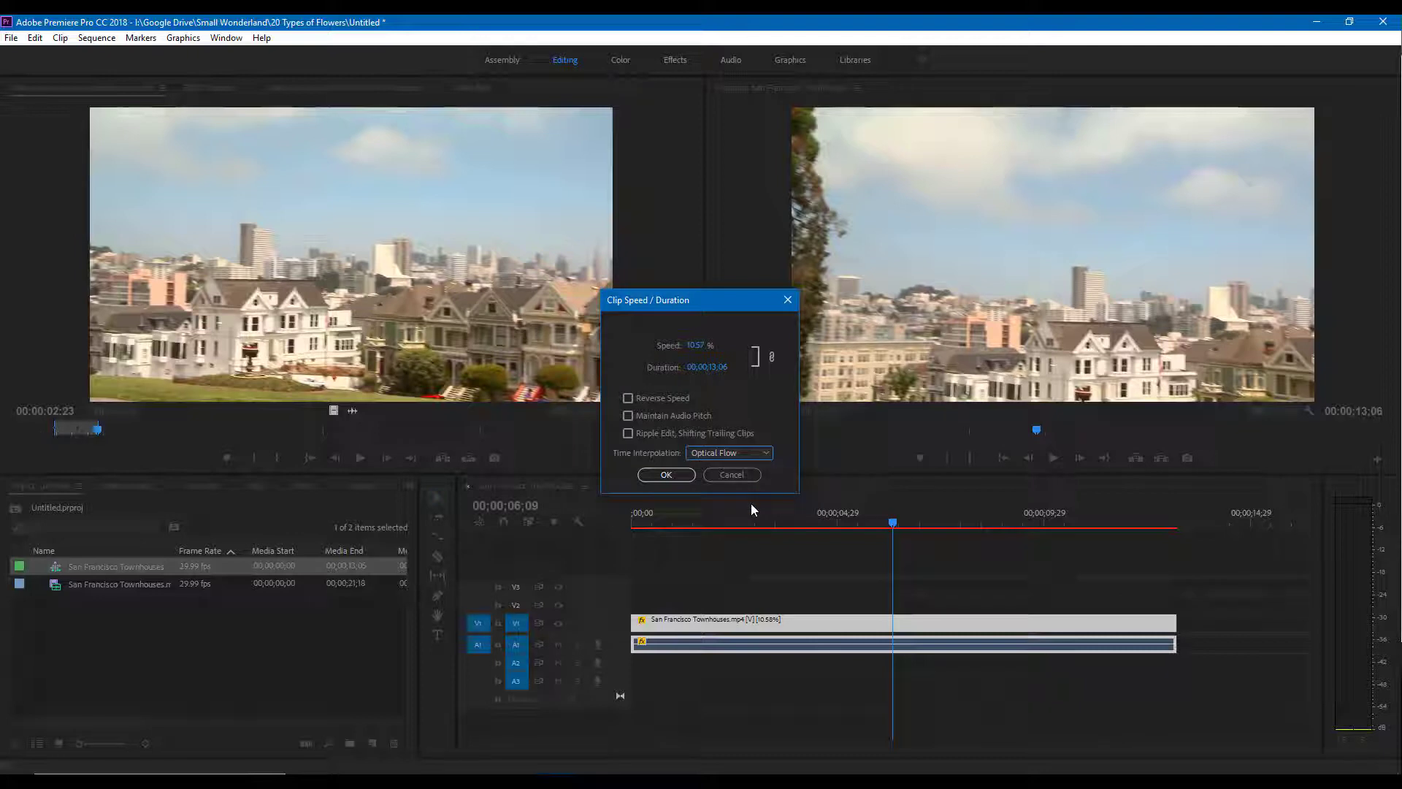
left_click(690, 475)
key("Return")
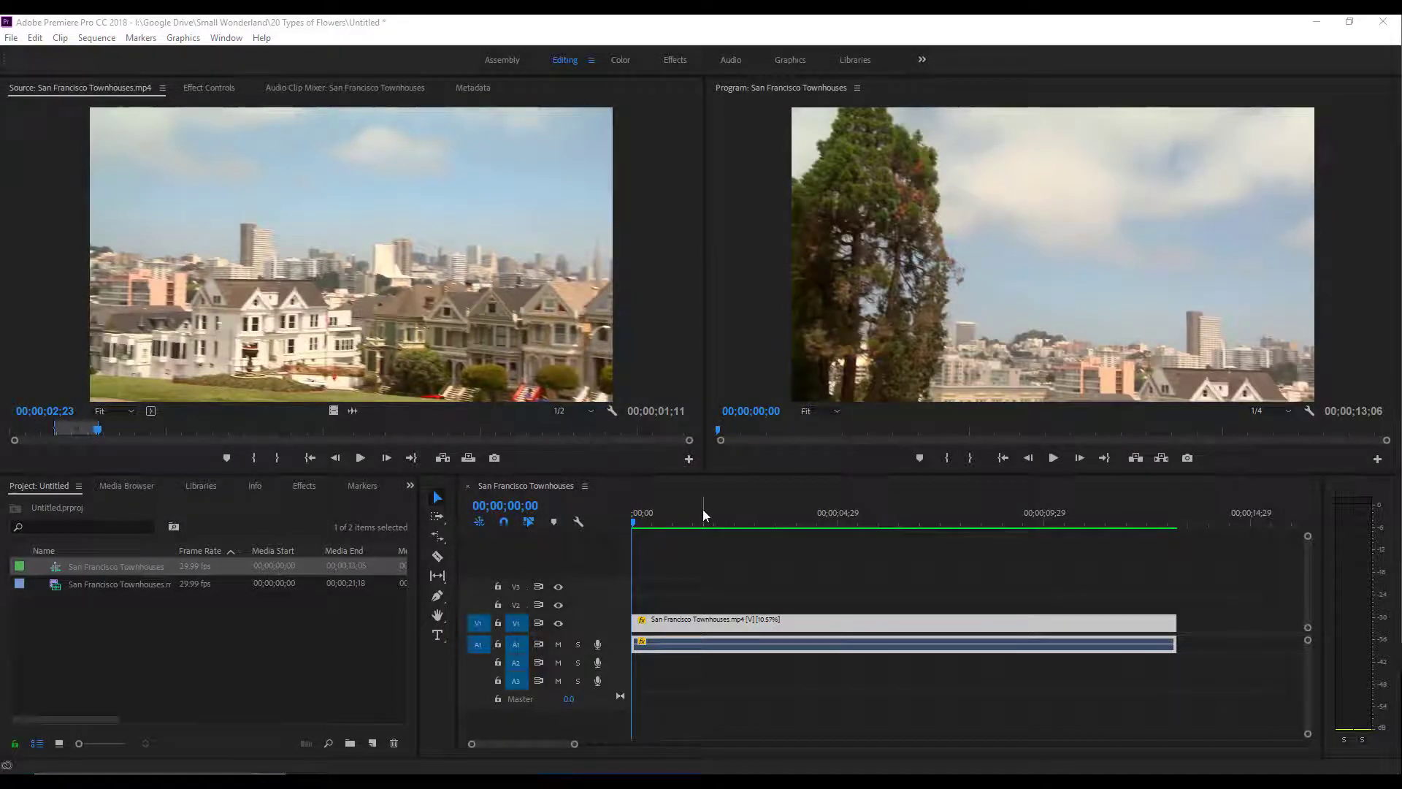
Step: Play back the rendered Optical Flow sequence from the start, around 11 seconds and 7 seconds
left_click(702, 510)
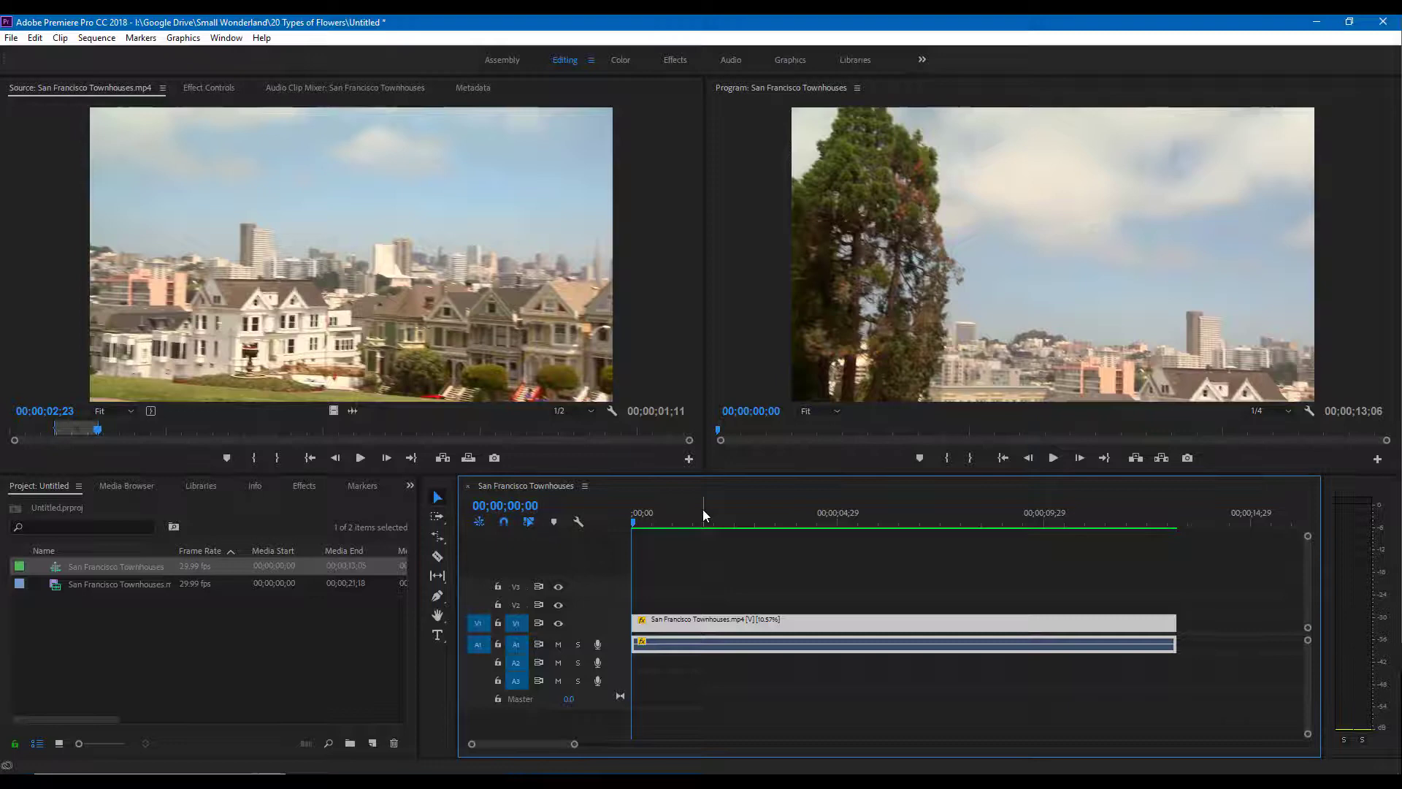
key("space")
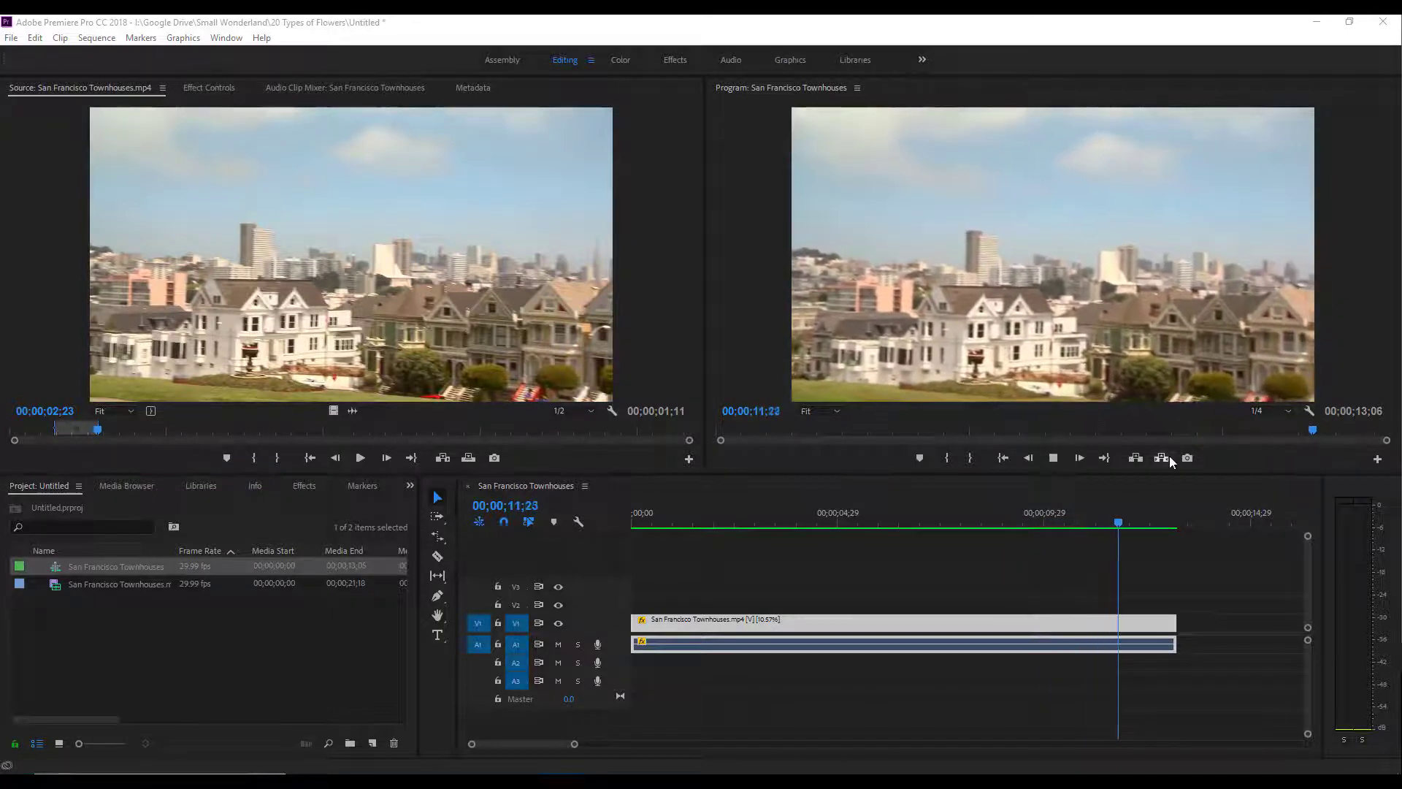
left_click(1171, 520)
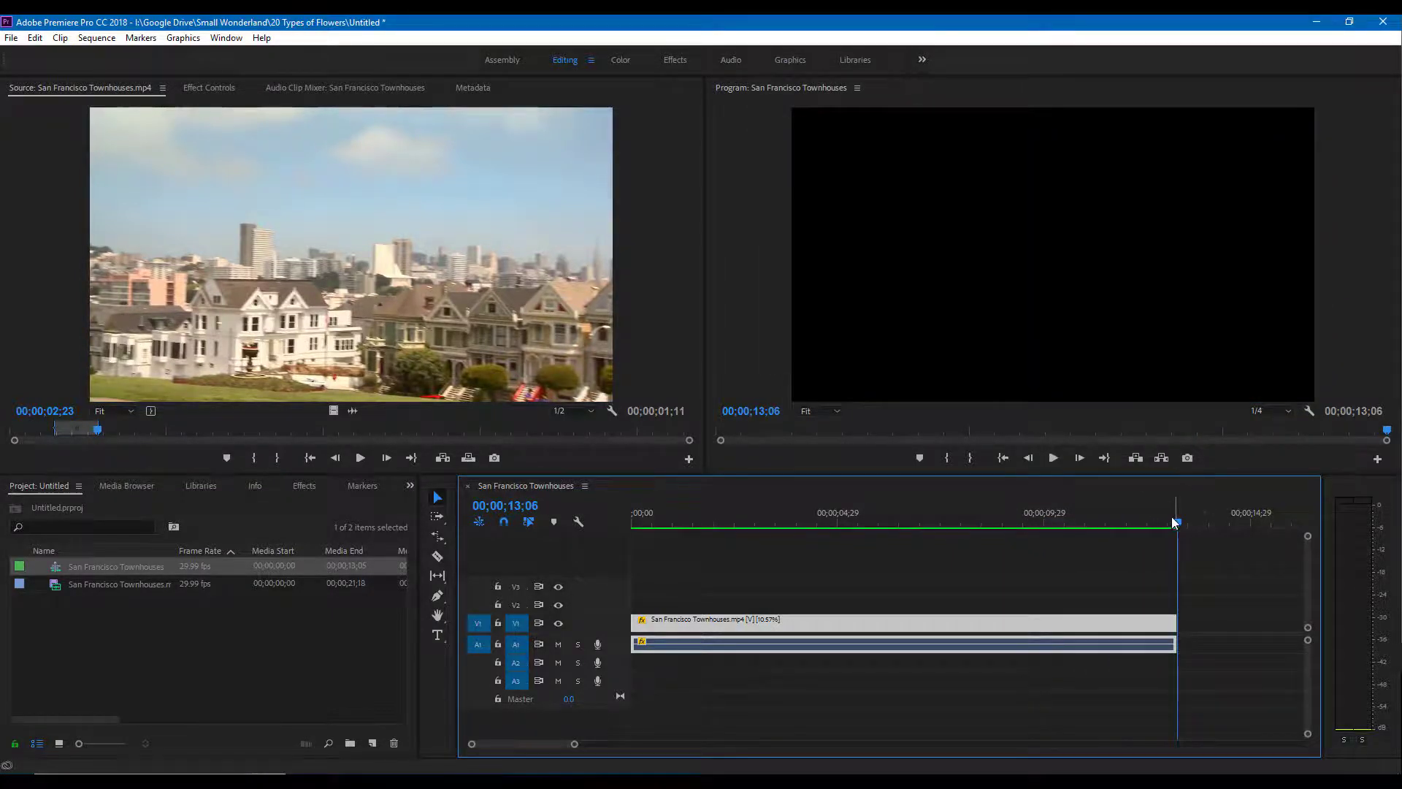
left_click_drag(1171, 520, 694, 517)
key("space")
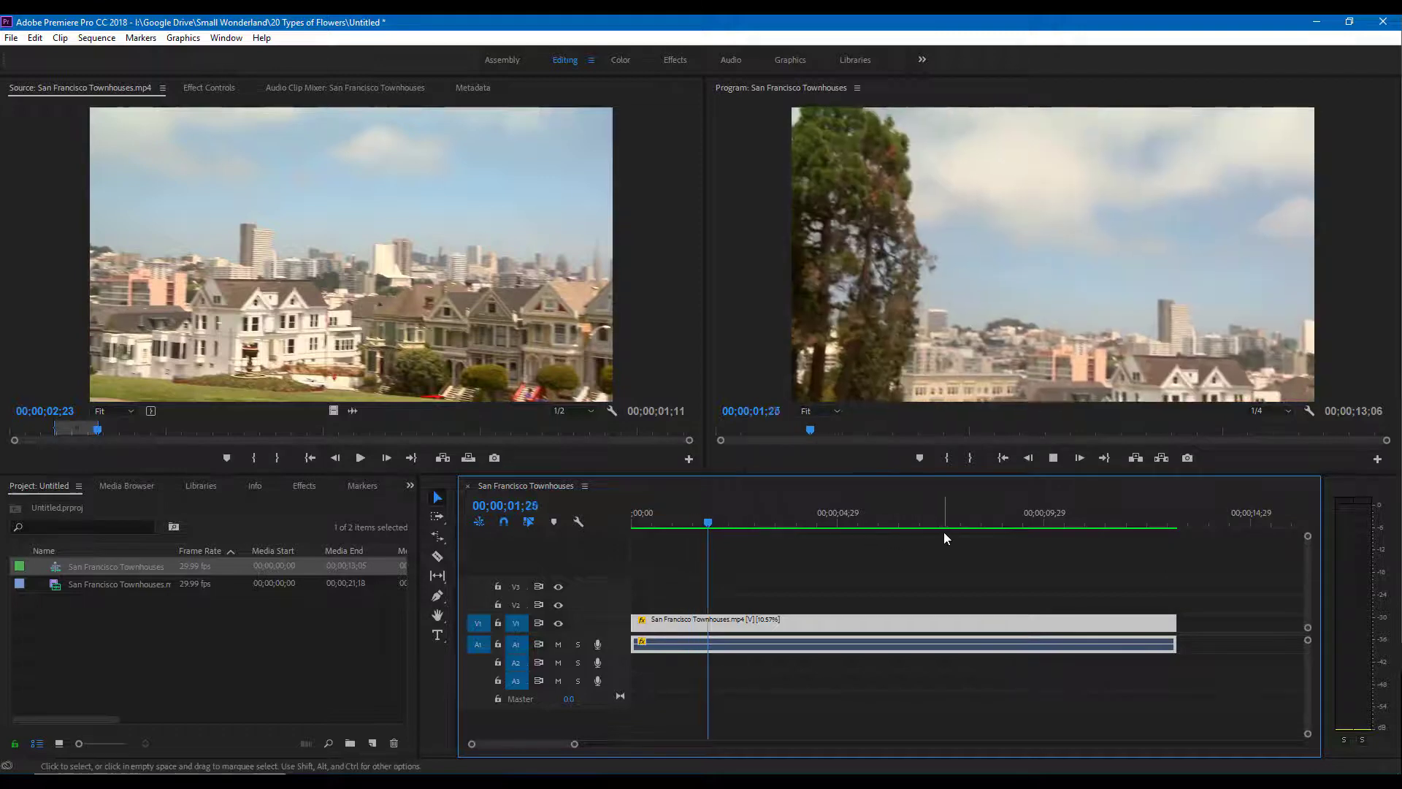
left_click_drag(1021, 518, 1100, 518)
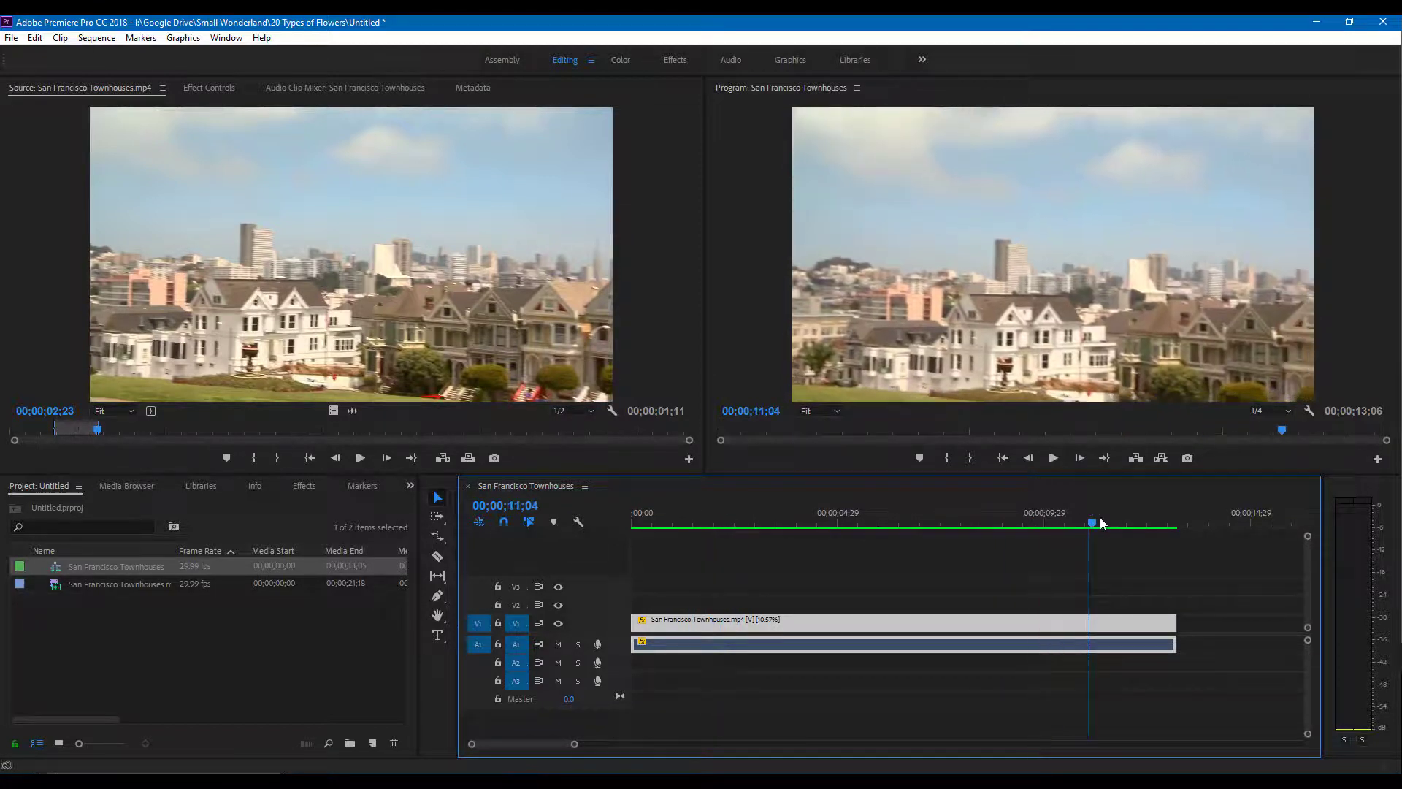
key("space")
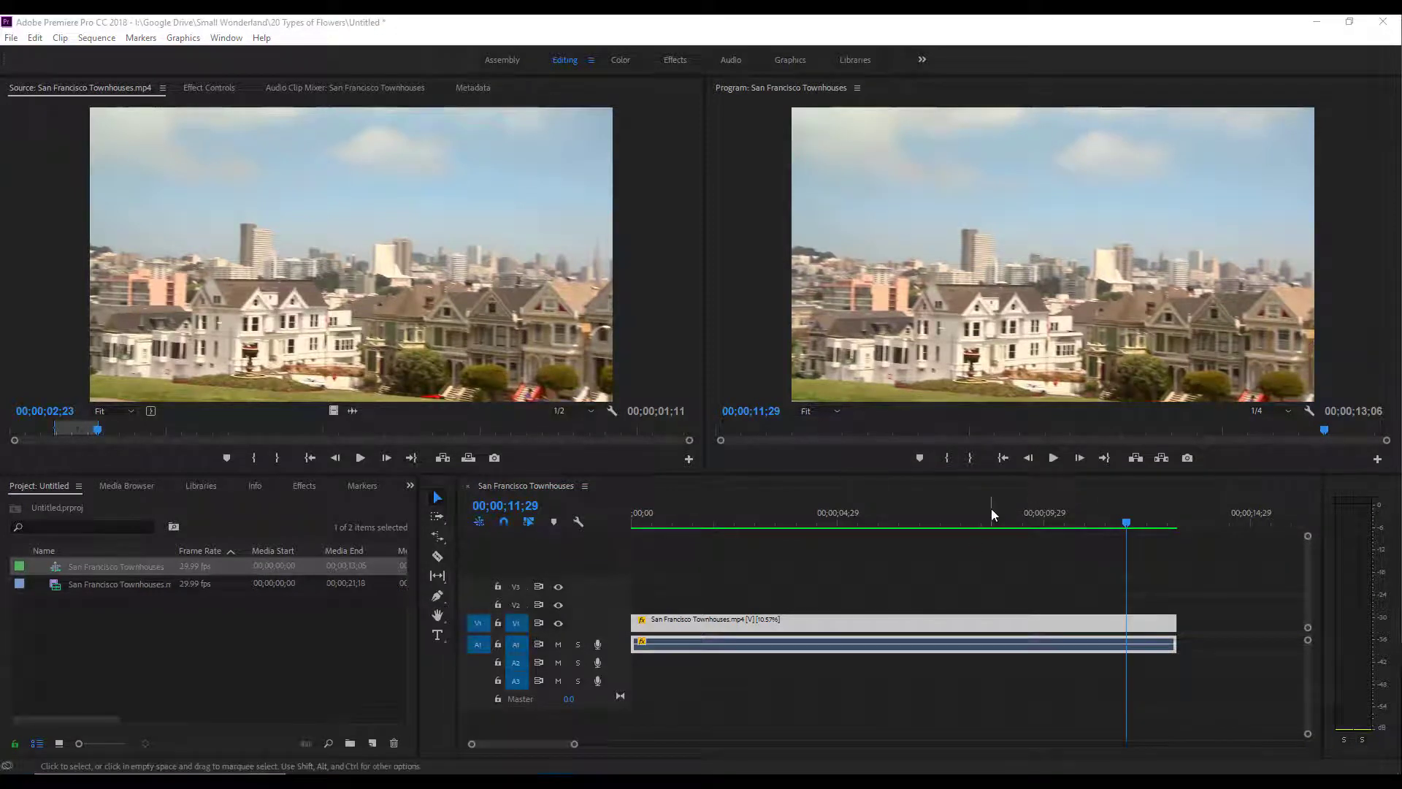
left_click_drag(992, 509, 901, 506)
key("space")
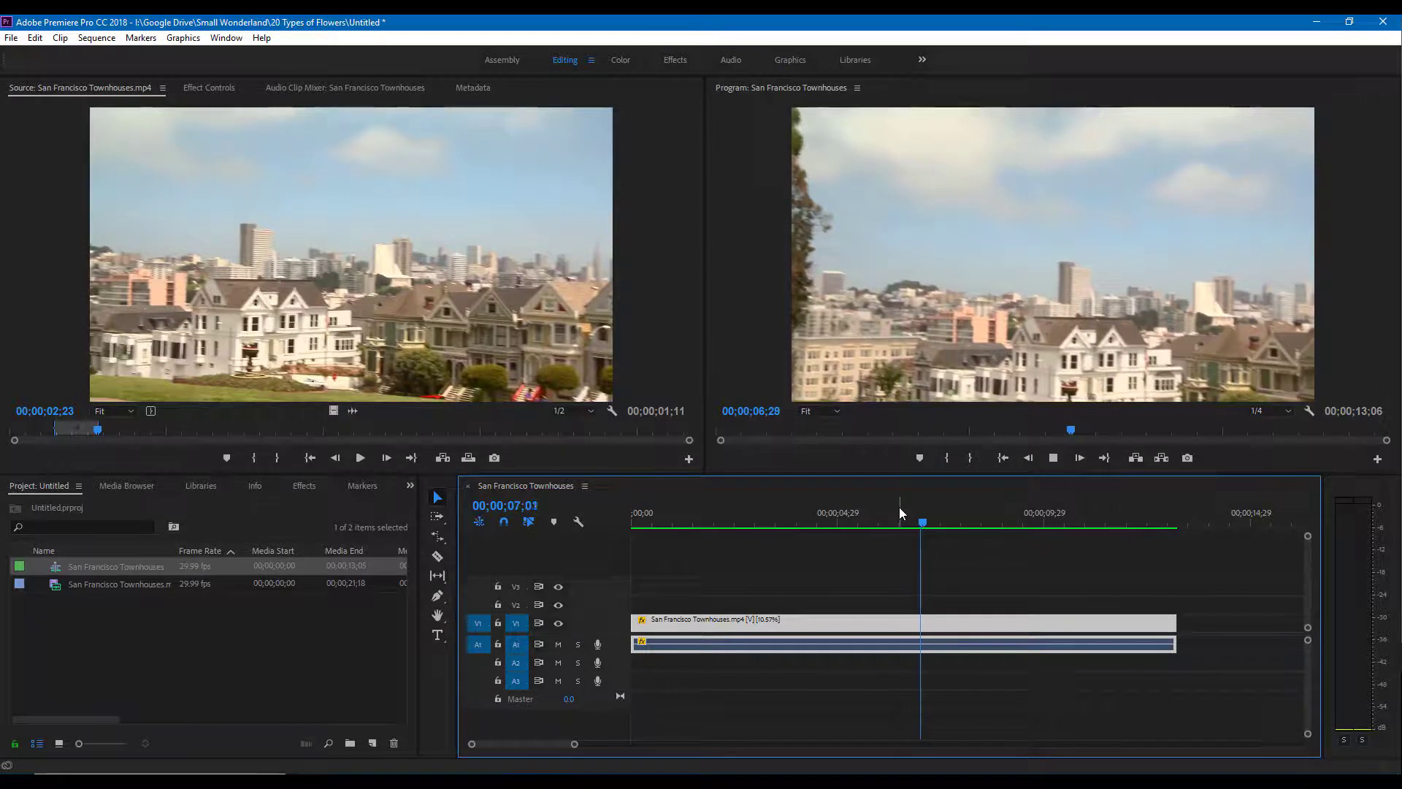
key("space")
Step: Check that the V1 clip's Speed/Duration is still set to Optical Flow, leaving it unchanged
right_click(971, 620)
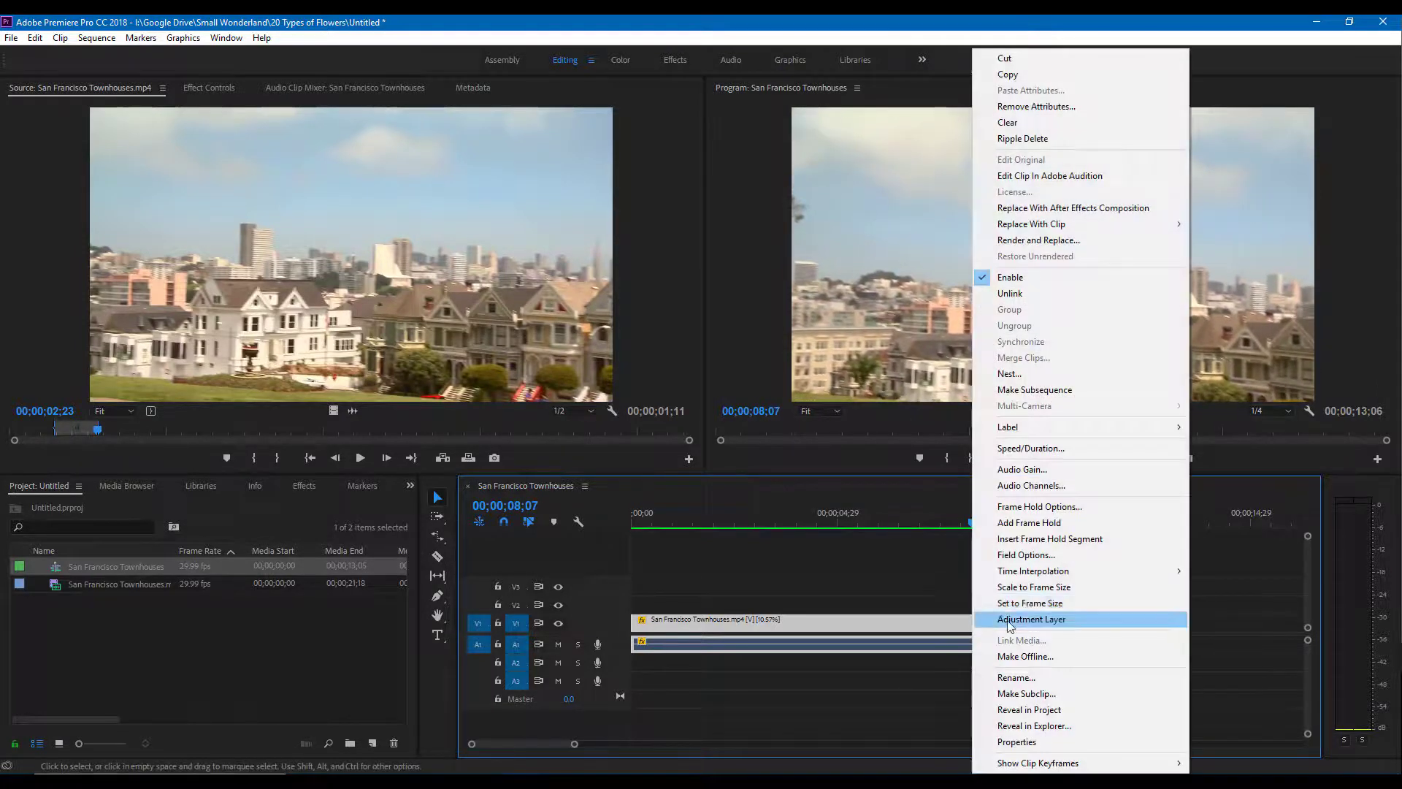
left_click(1040, 448)
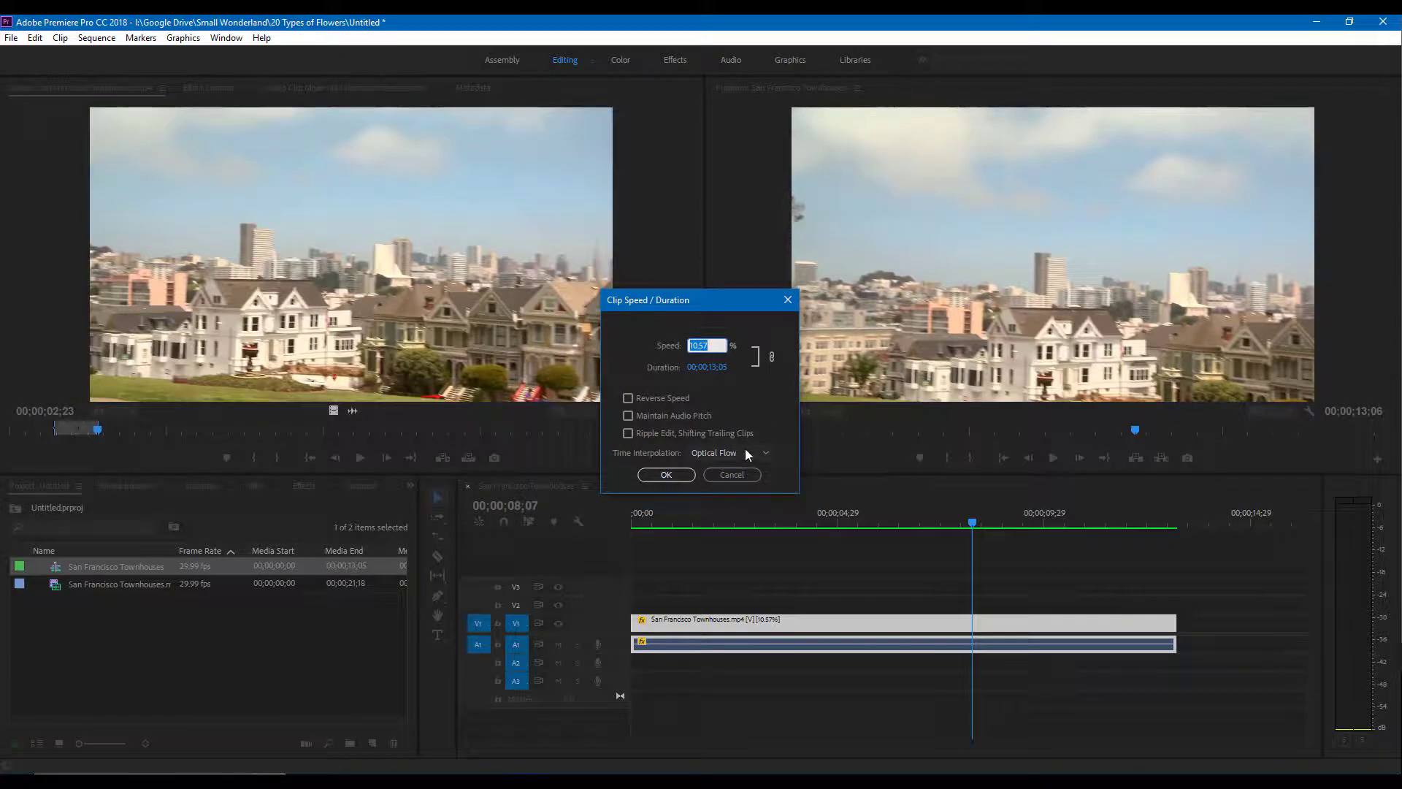
key("Return")
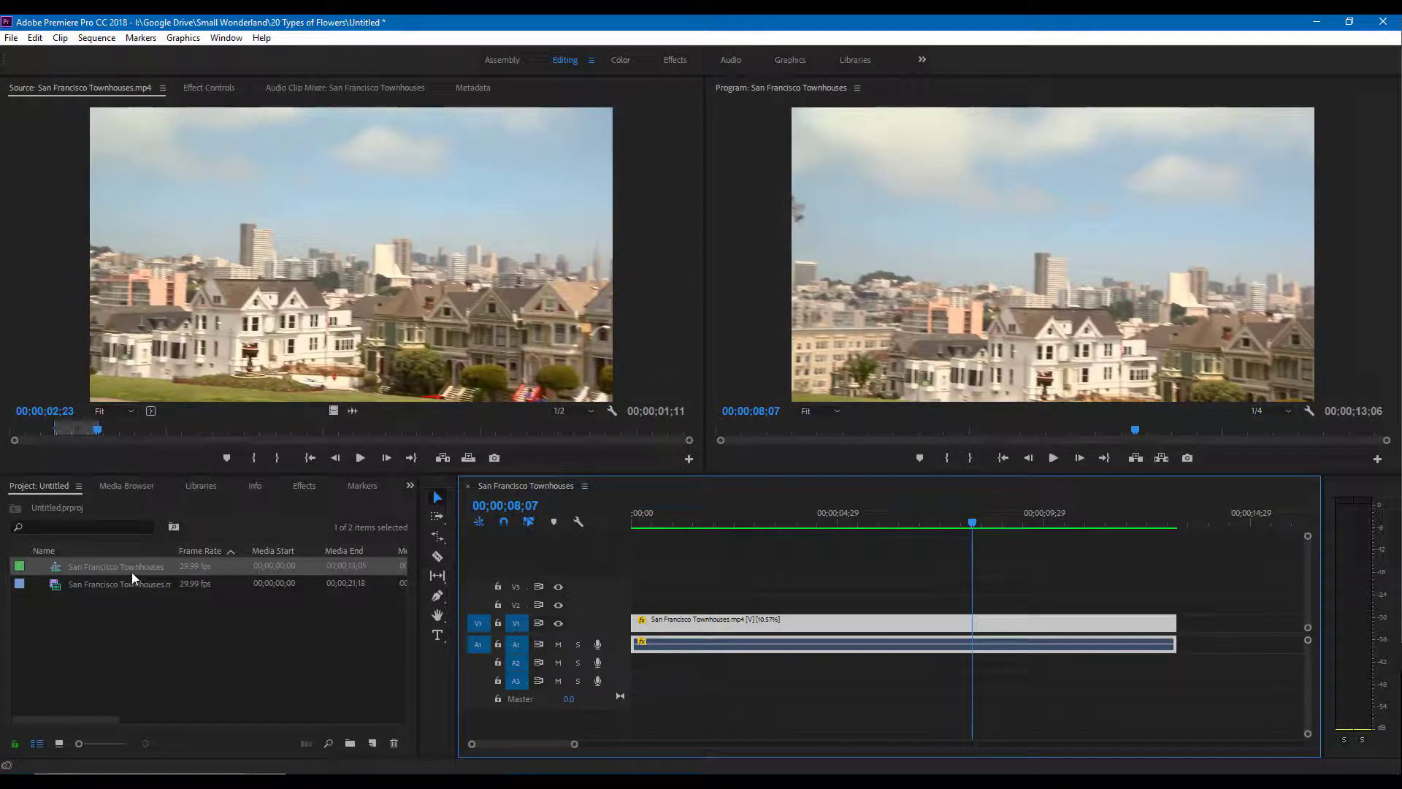
Step: Add a townhouses copy at the start of V2 and rate-stretch it to end with V1
left_click_drag(132, 577, 631, 612)
left_click(437, 557)
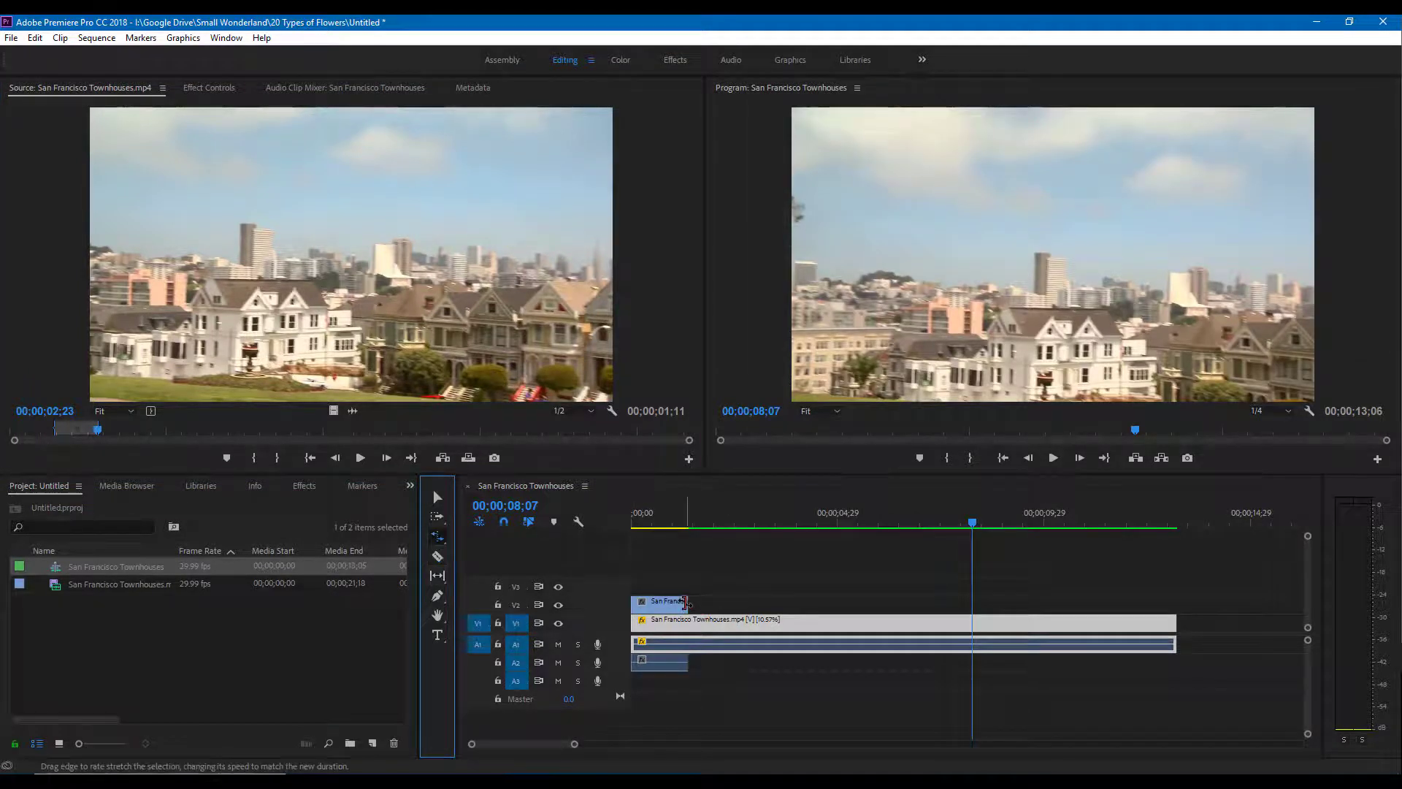
left_click_drag(687, 601, 1177, 605)
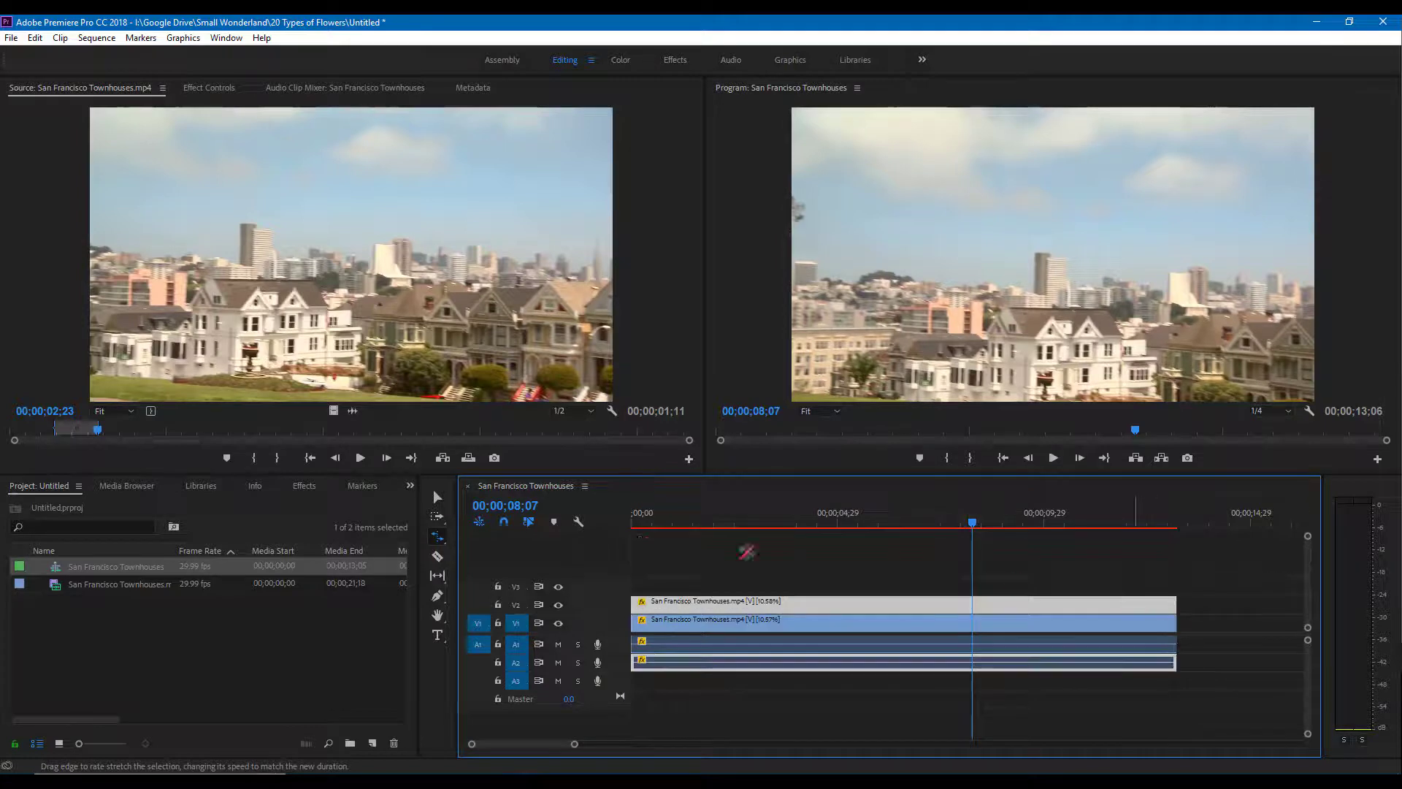
Step: Compare playback of both tracks, then hide V2 and play only the Optical Flow clip
key("Home")
key("space")
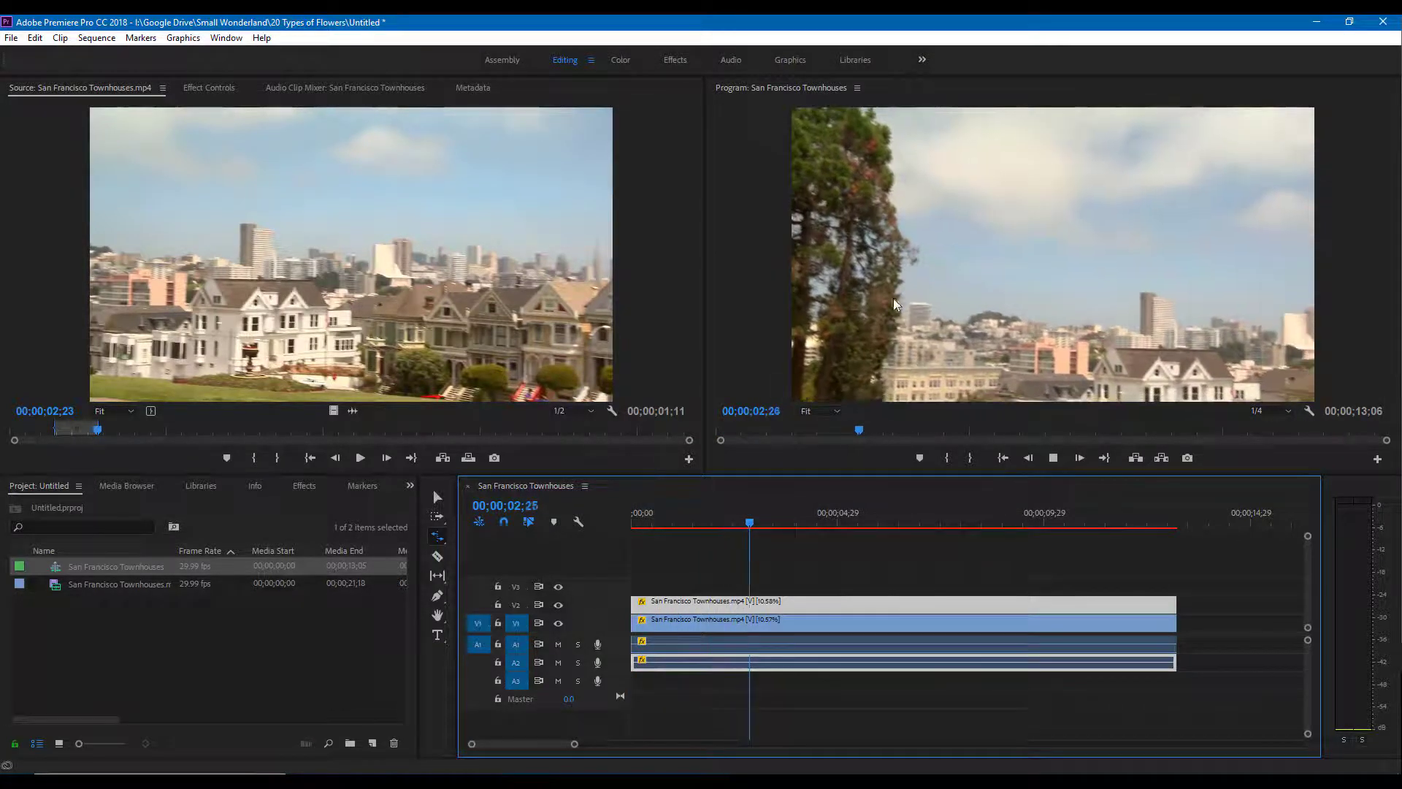
key("space")
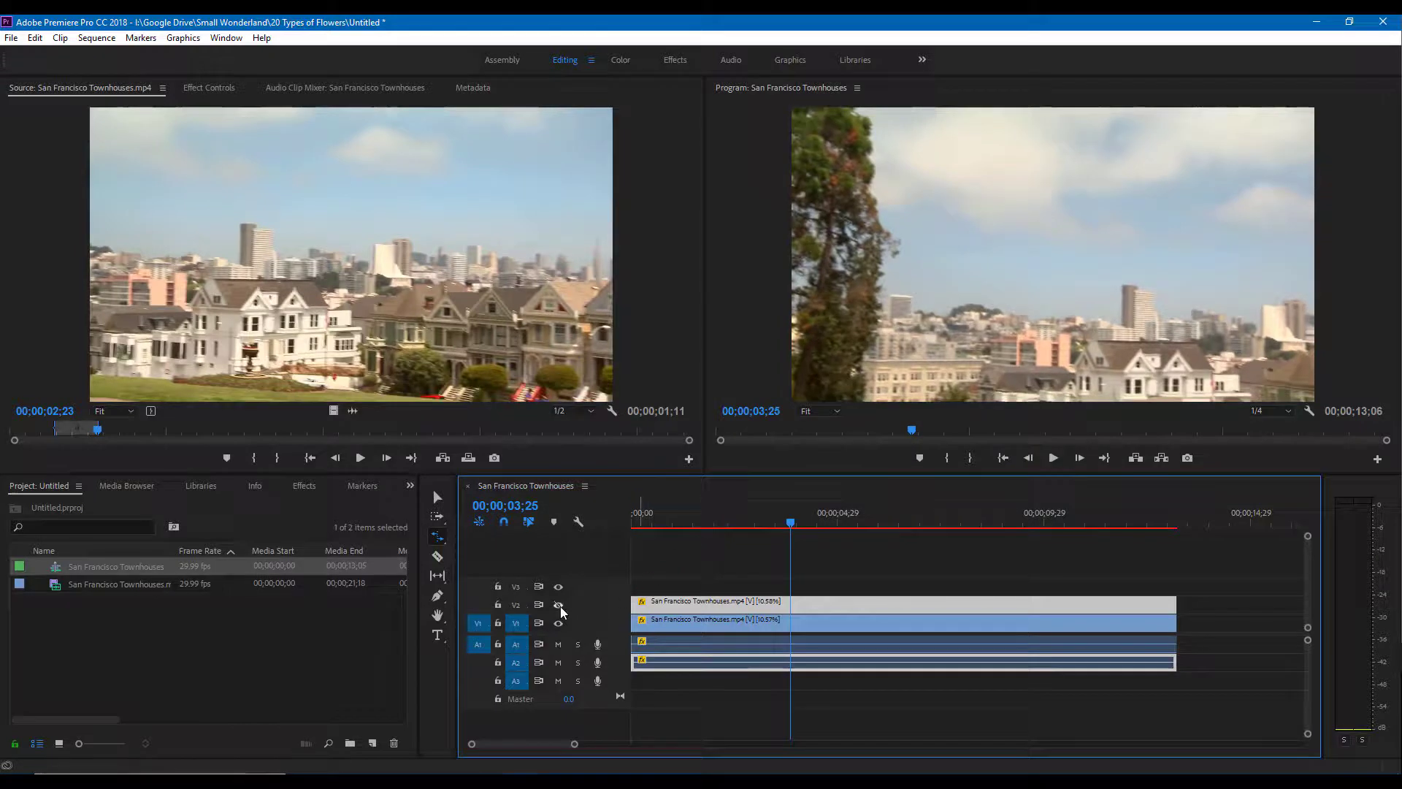
left_click(560, 605)
key("Home")
key("space")
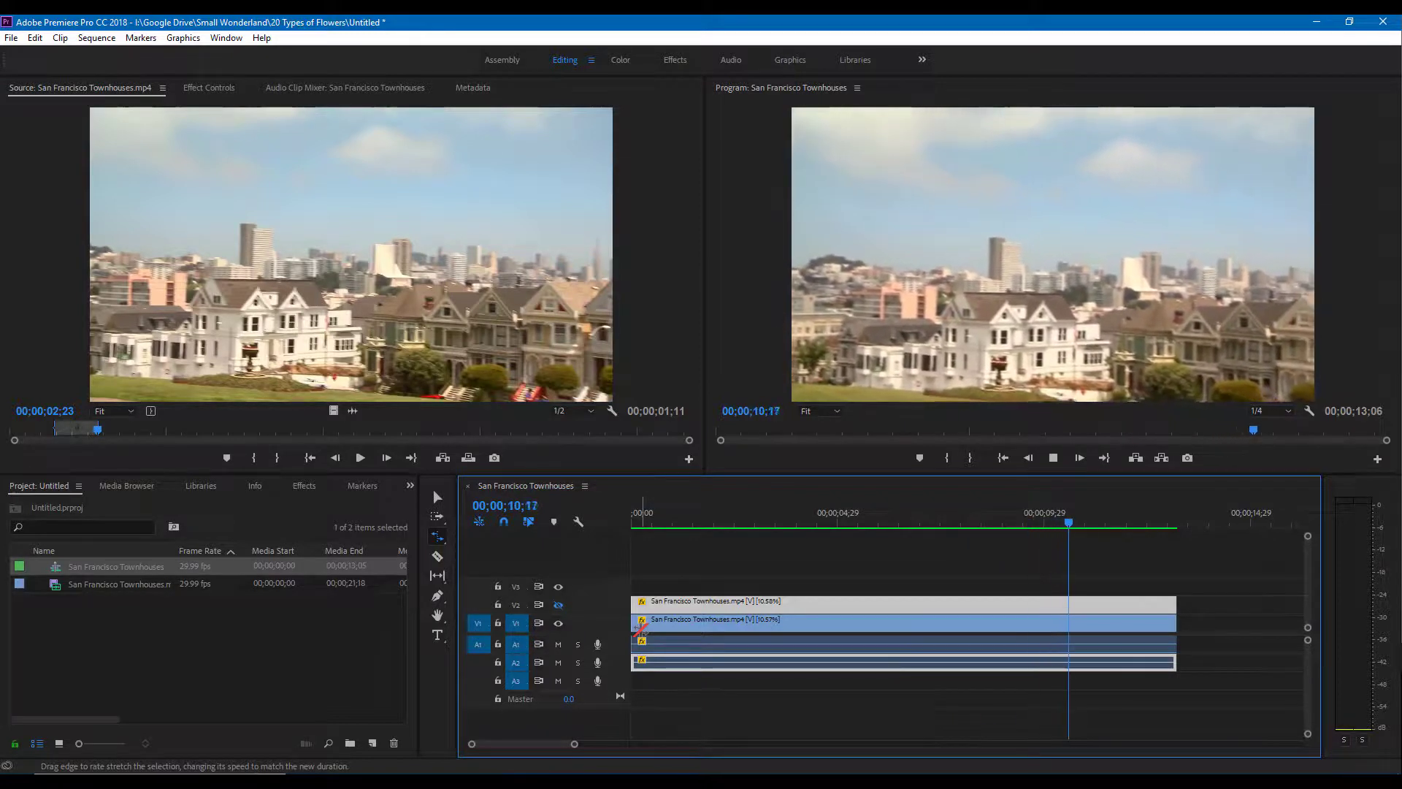
left_click(961, 505)
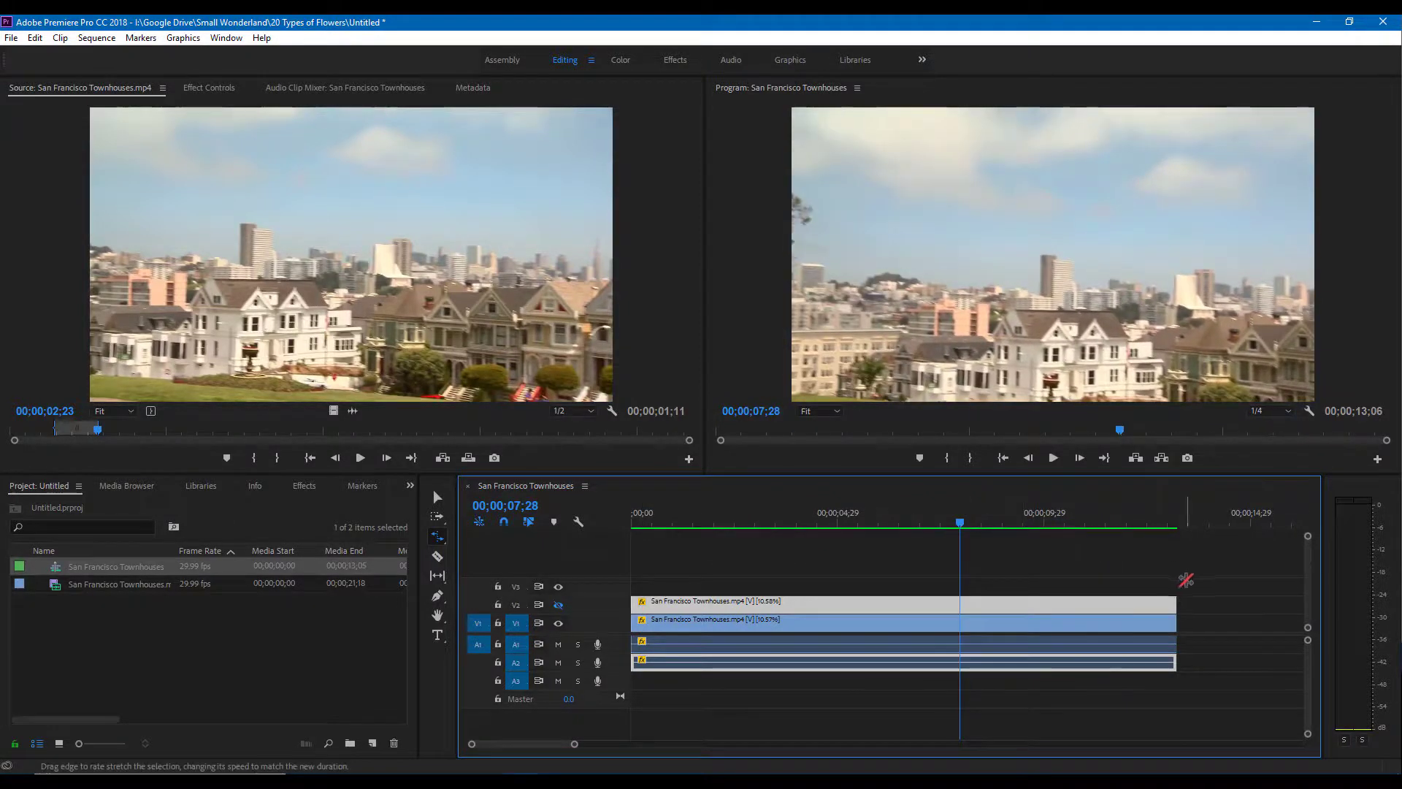